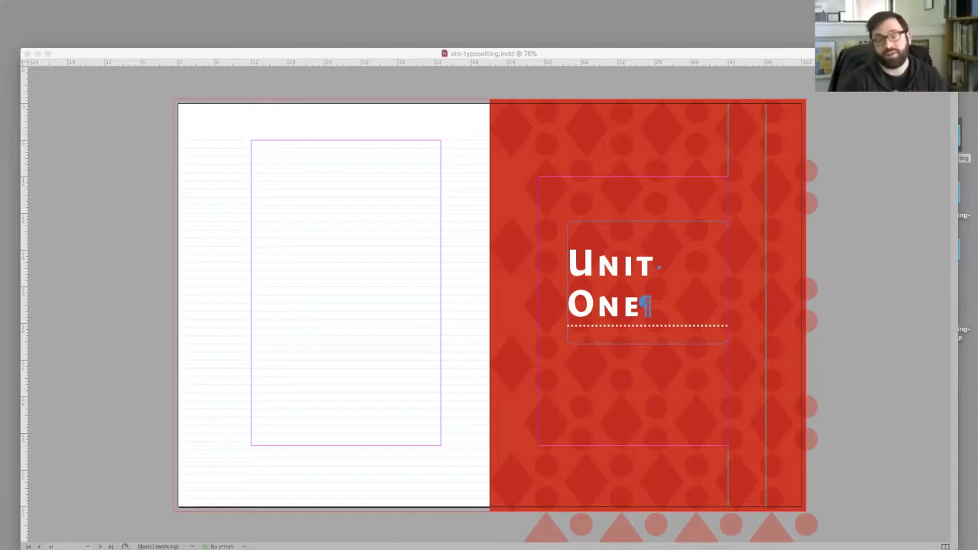
Focus InDesign on the otn-typesetting Unit One opener spread, then switch to another application
{"action": "left_click", "coordinate": [420, 332]}
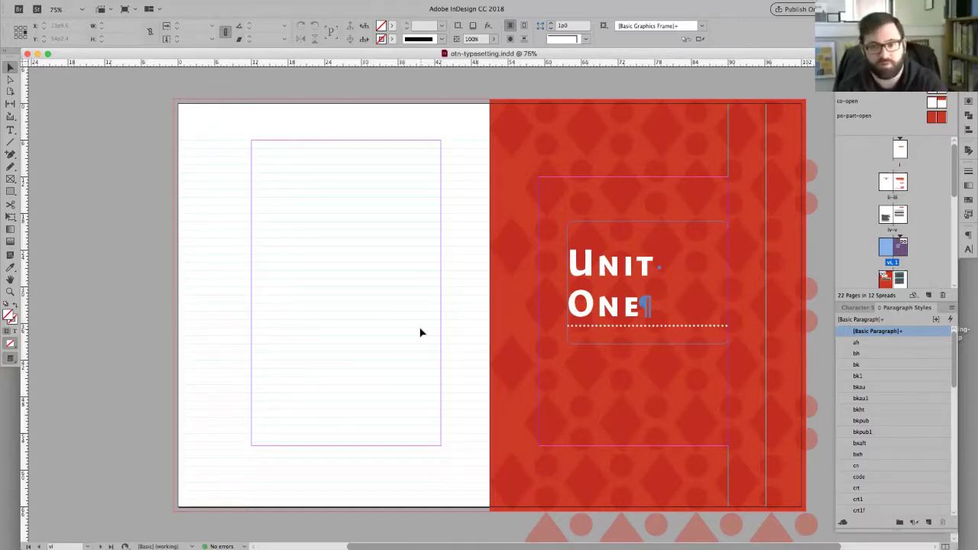
{"action": "key", "text": "super+Tab"}
{"action": "key", "text": "super+Tab"}
{"action": "key", "text": "super+Tab"}
{"action": "mouse_move", "coordinate": [402, 538]}
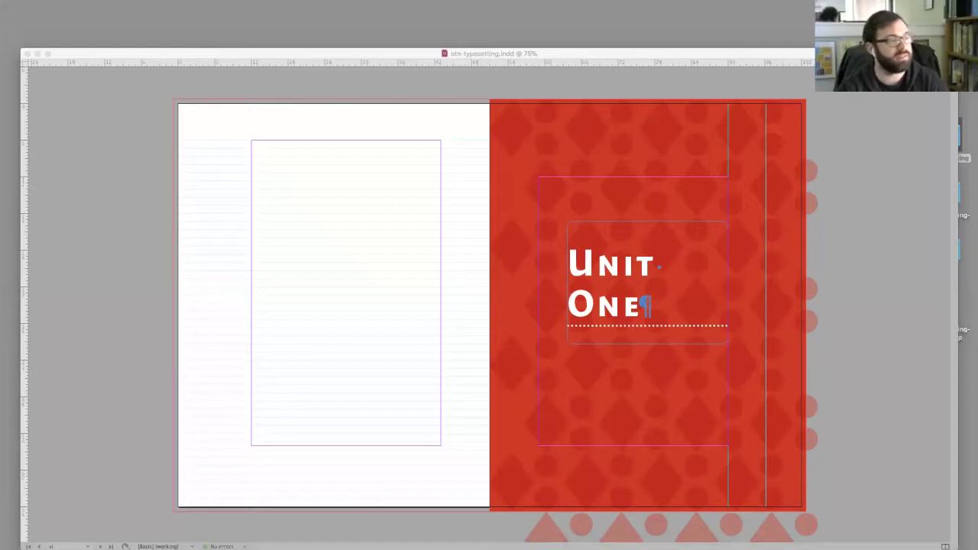
In Chrome, go to Well-Formed Document Workflow > Documentation > Quality Control Checklists > Typeset QC
{"action": "key", "text": "super+Tab"}
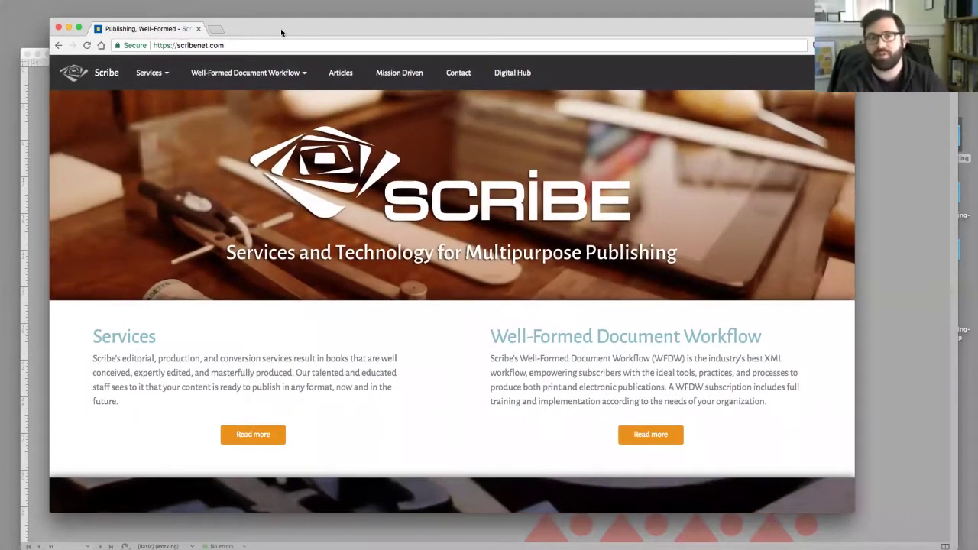
{"action": "left_click_drag", "start_coordinate": [282, 32], "coordinate": [286, 37]}
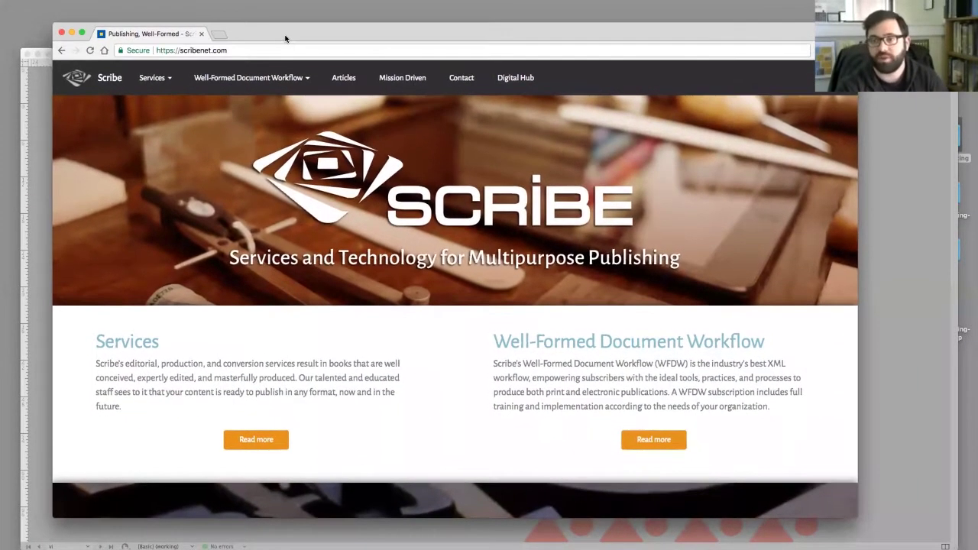
{"action": "left_click", "coordinate": [250, 76]}
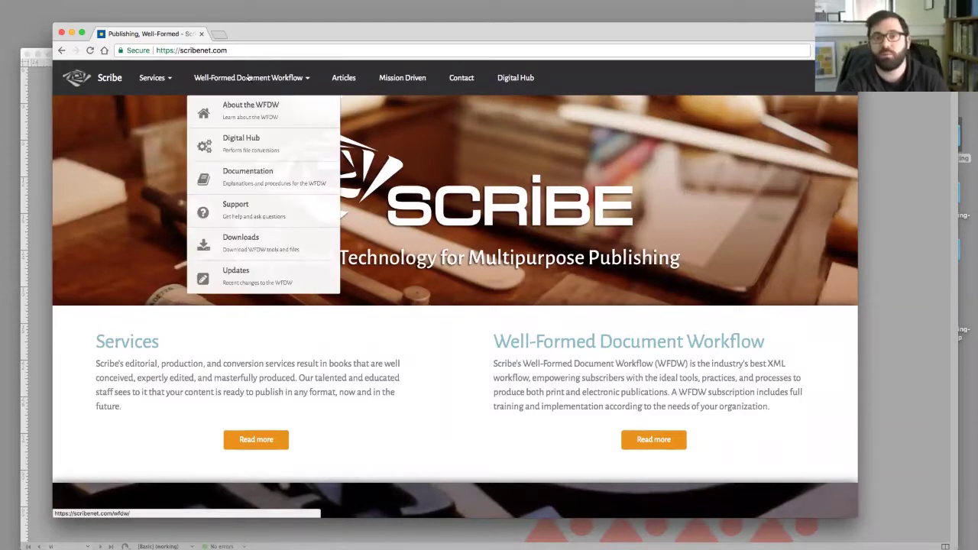
{"action": "left_click", "coordinate": [261, 177]}
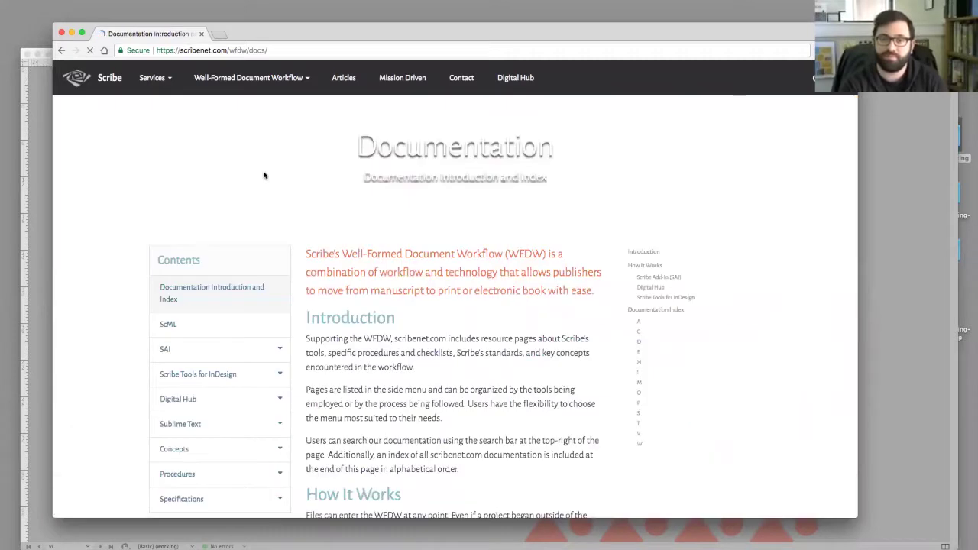
{"action": "scroll", "coordinate": [265, 176], "scroll_direction": "down", "scroll_amount": 8}
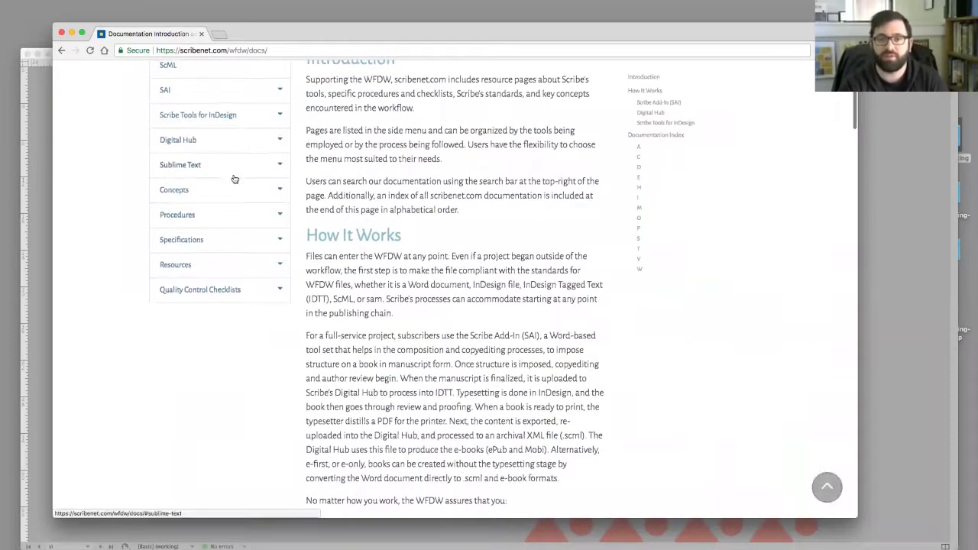
{"action": "scroll", "coordinate": [234, 179], "scroll_direction": "down", "scroll_amount": 1}
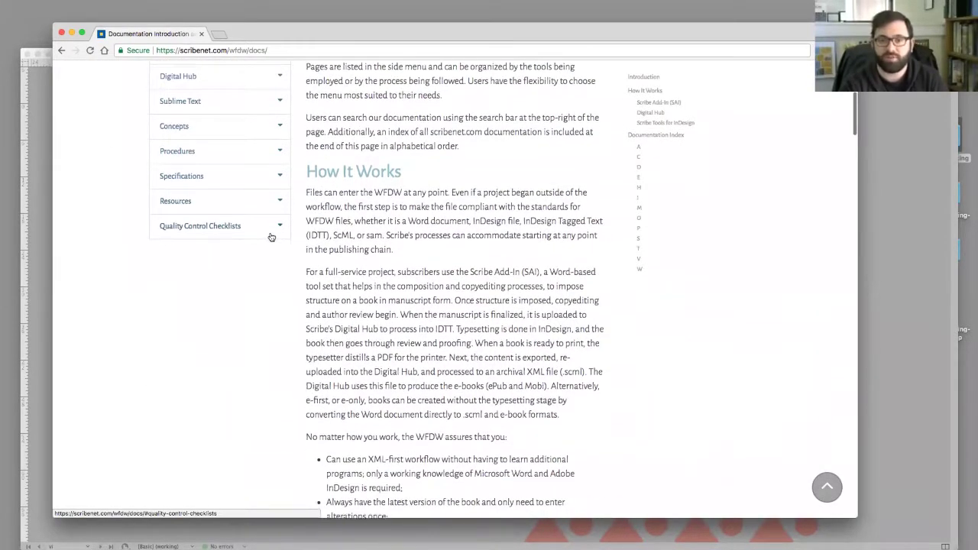
{"action": "left_click", "coordinate": [263, 231]}
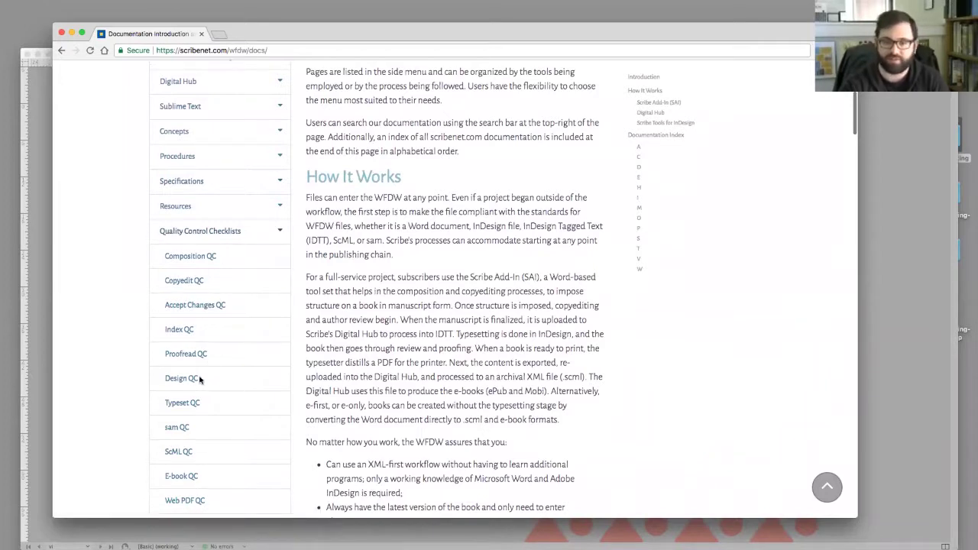
{"action": "left_click", "coordinate": [187, 404]}
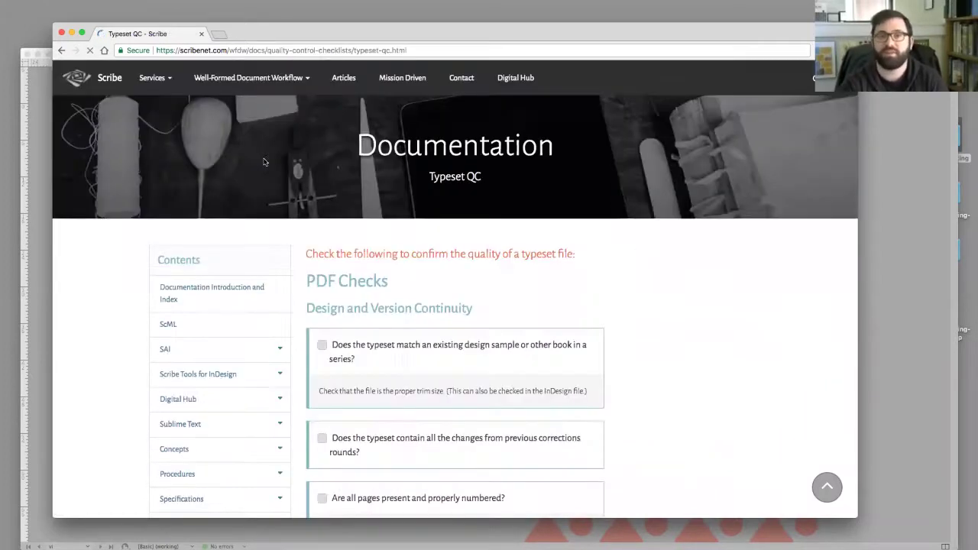
{"action": "left_click", "coordinate": [291, 51]}
{"action": "key", "text": "super+Tab"}
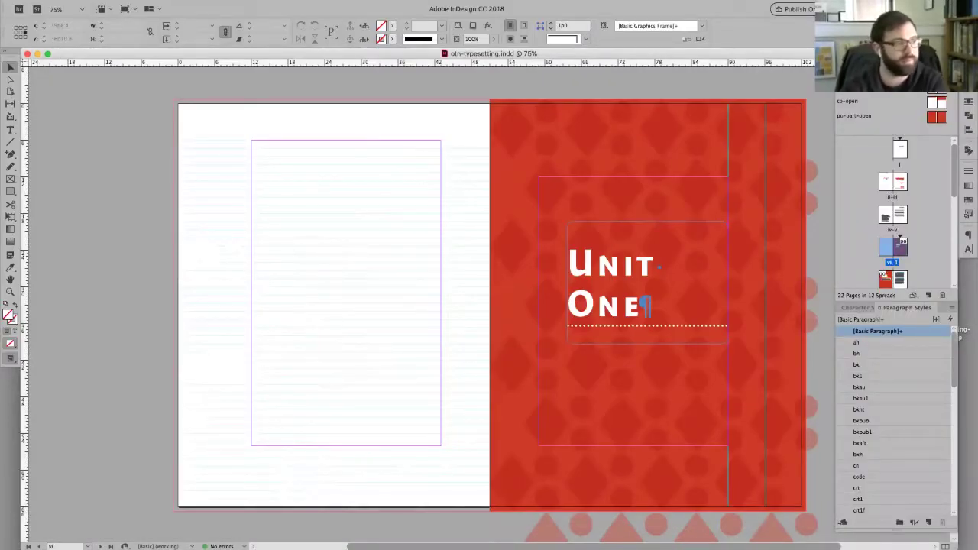
Jump to Text File Checks and copy the first quotation-mark matching search string
{"action": "key", "text": "super+Tab"}
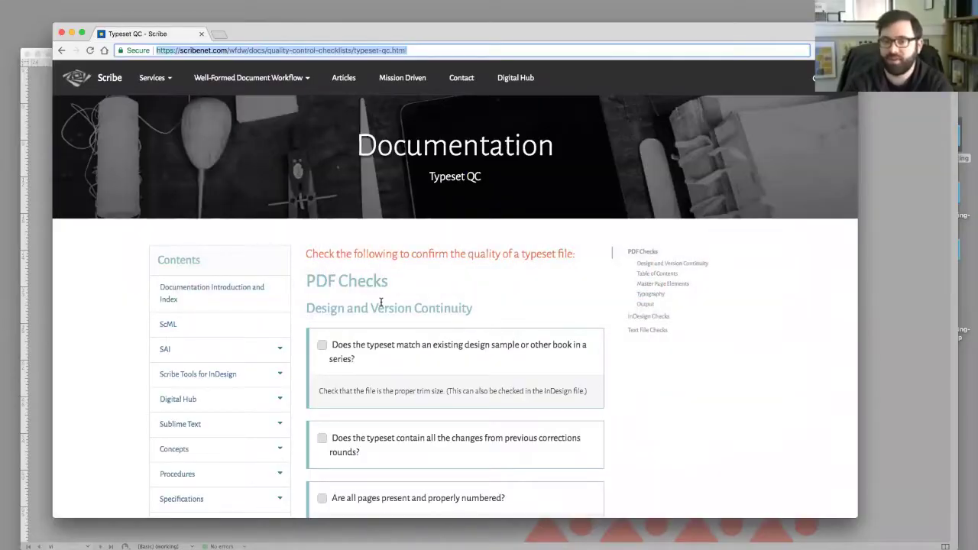
{"action": "scroll", "coordinate": [381, 304], "scroll_direction": "down", "scroll_amount": 5}
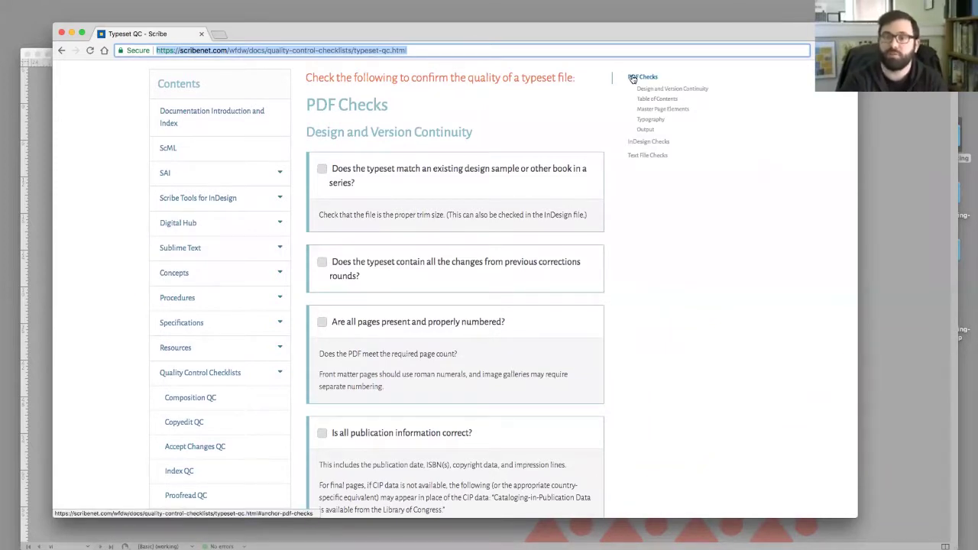
{"action": "left_click", "coordinate": [646, 141]}
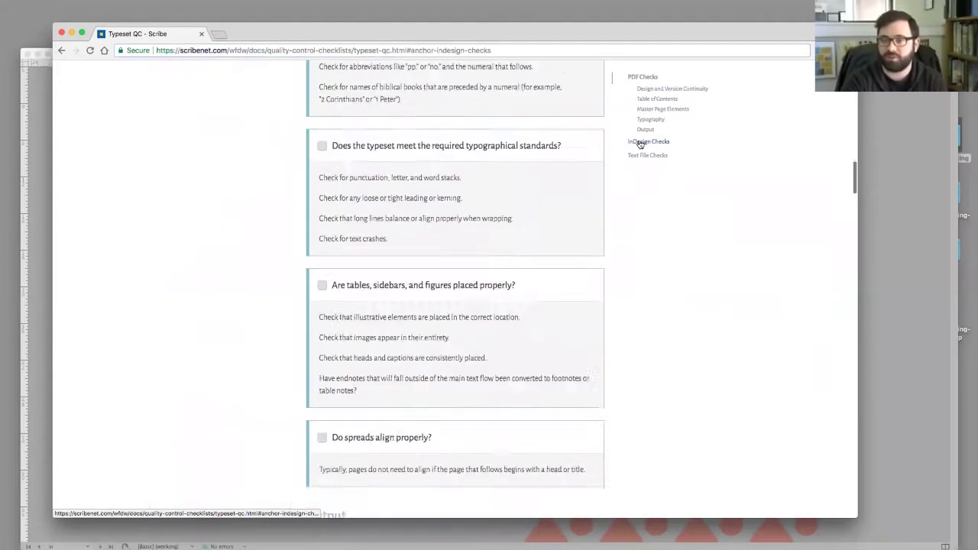
{"action": "left_click", "coordinate": [640, 146]}
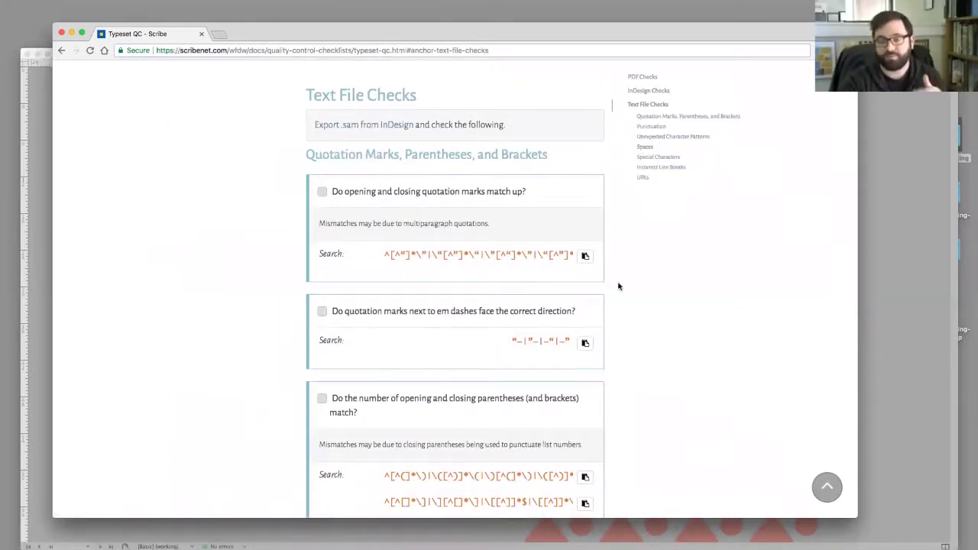
{"action": "left_click", "coordinate": [585, 258]}
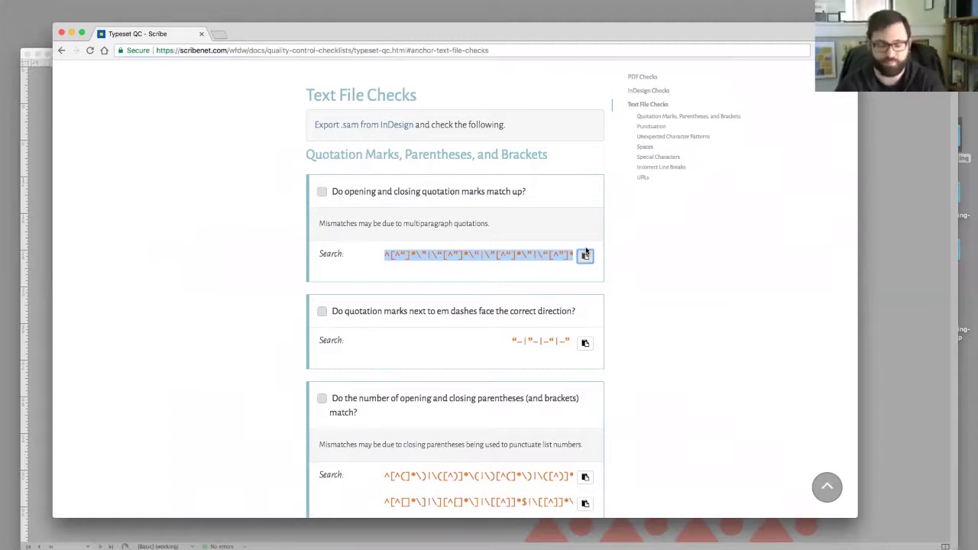
{"action": "key", "text": "super+Tab"}
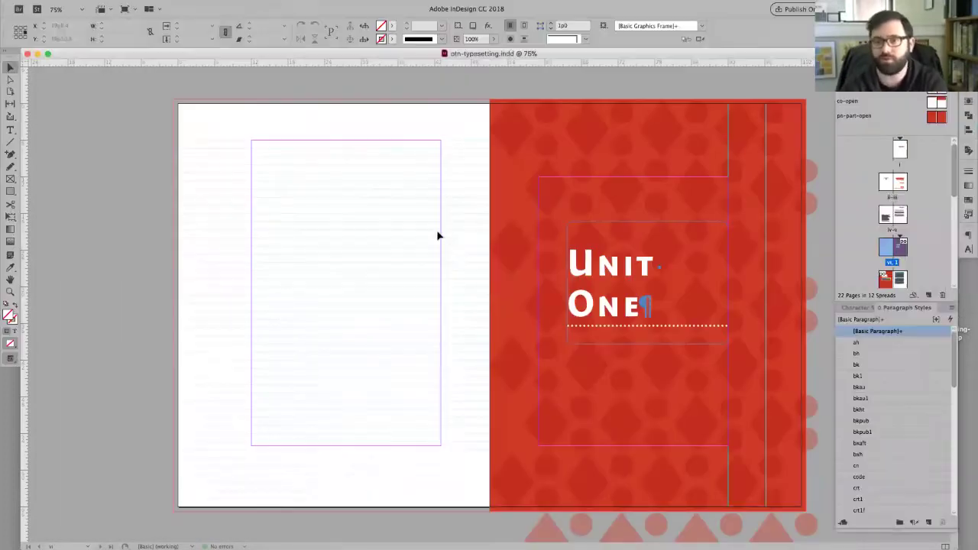
In Finder, browse from otn-typesetting-indd into otn-typesetting-pdf and select otn-typesetting.pdf
{"action": "left_click_drag", "start_coordinate": [441, 230], "coordinate": [356, 218]}
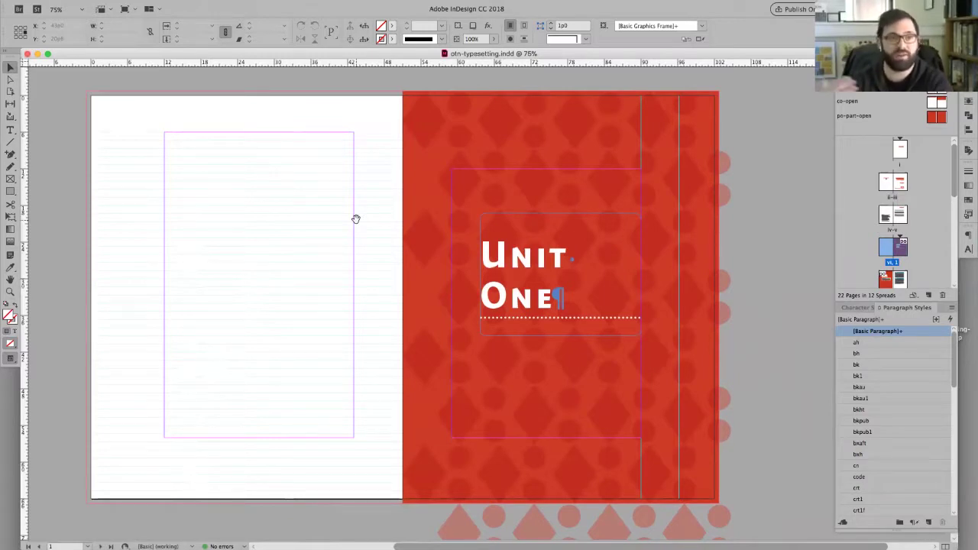
{"action": "key", "text": "super+Tab"}
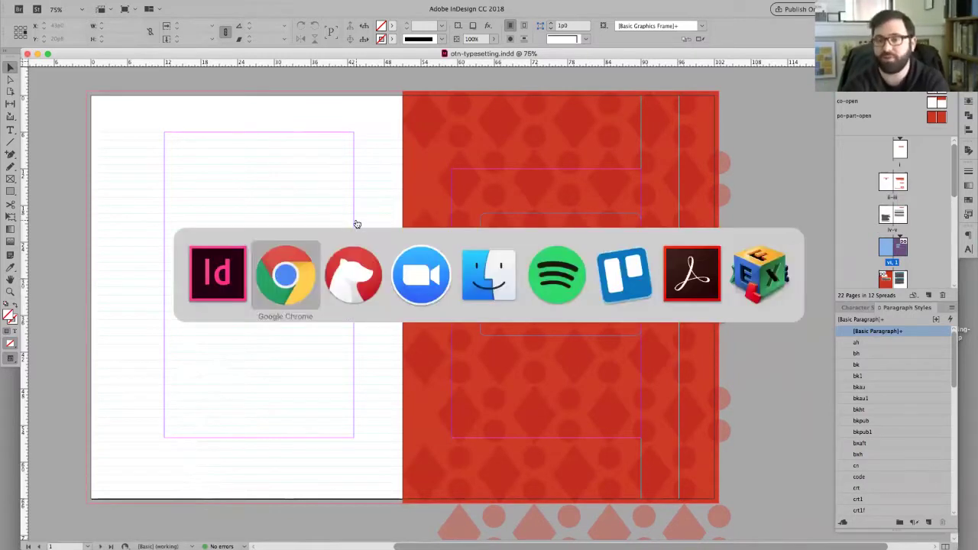
{"action": "key", "text": "super+Tab"}
{"action": "key", "text": "super+Tab"}
{"action": "key", "text": "super+Tab"}
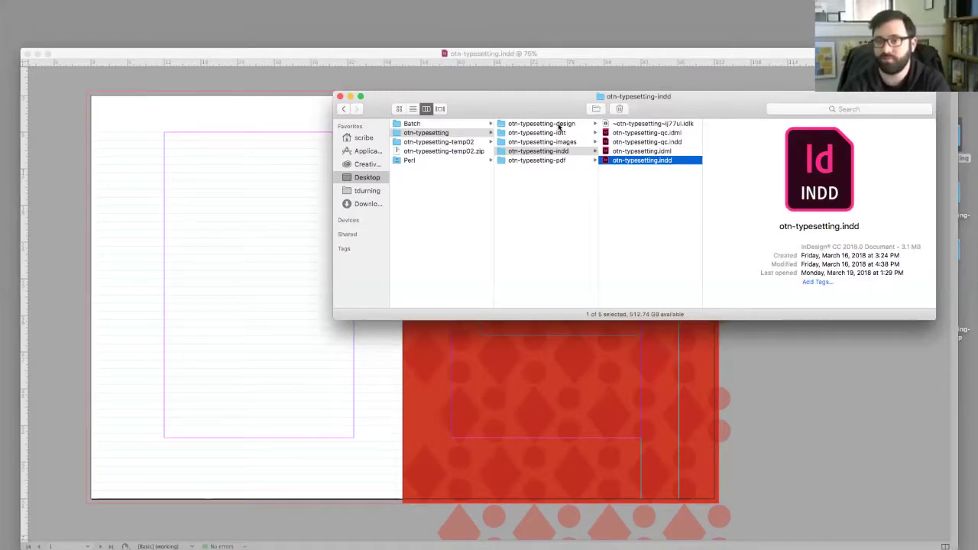
{"action": "left_click_drag", "start_coordinate": [474, 114], "coordinate": [326, 177]}
{"action": "left_click", "coordinate": [535, 205]}
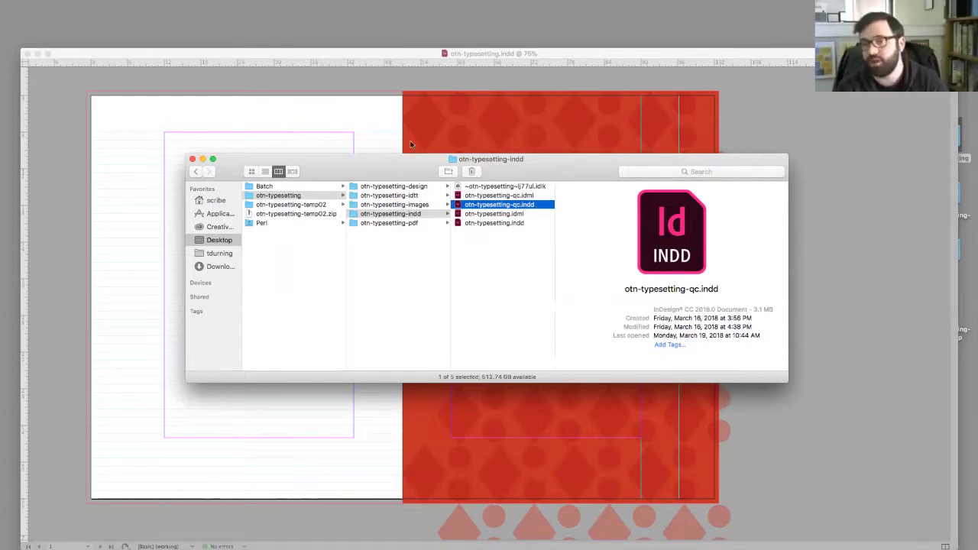
{"action": "left_click", "coordinate": [533, 223]}
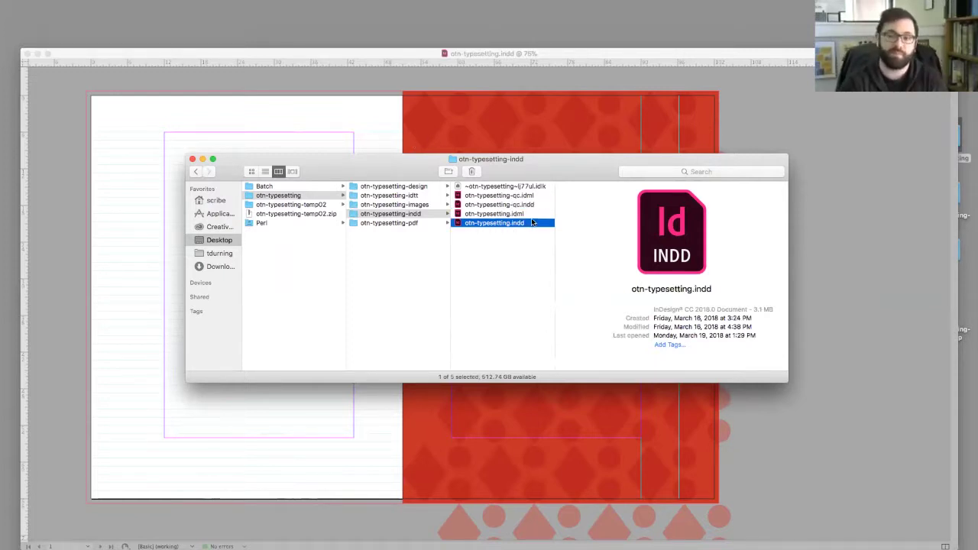
{"action": "key", "text": "Left"}
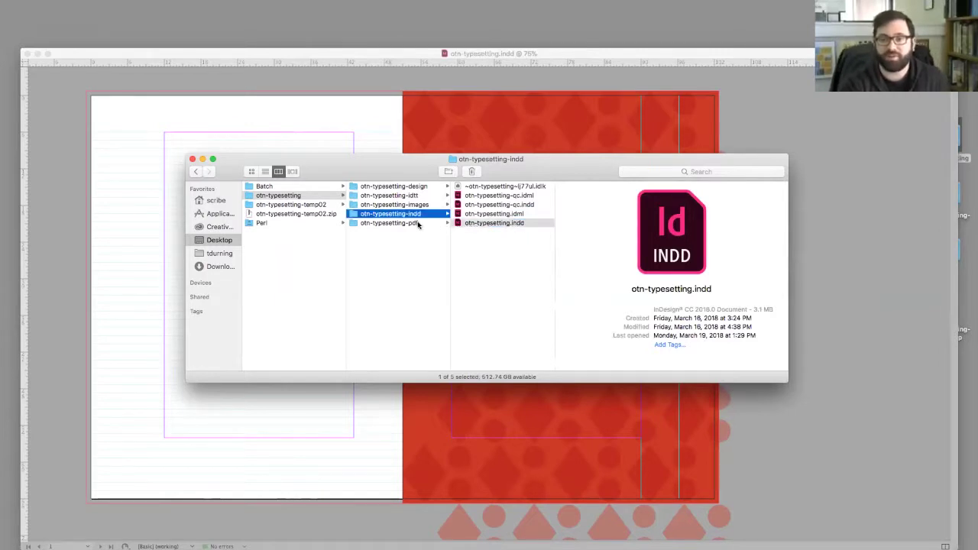
{"action": "left_click", "coordinate": [418, 224]}
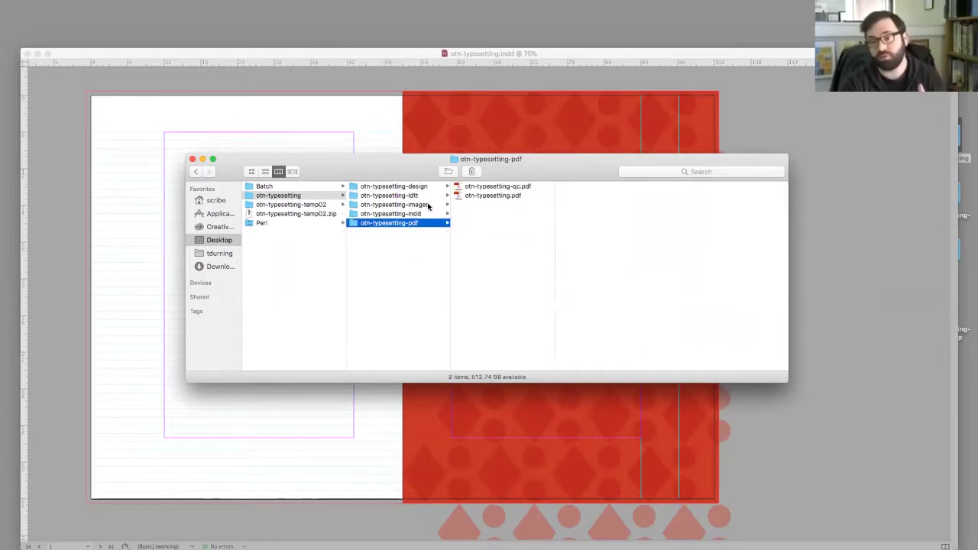
{"action": "left_click", "coordinate": [497, 197]}
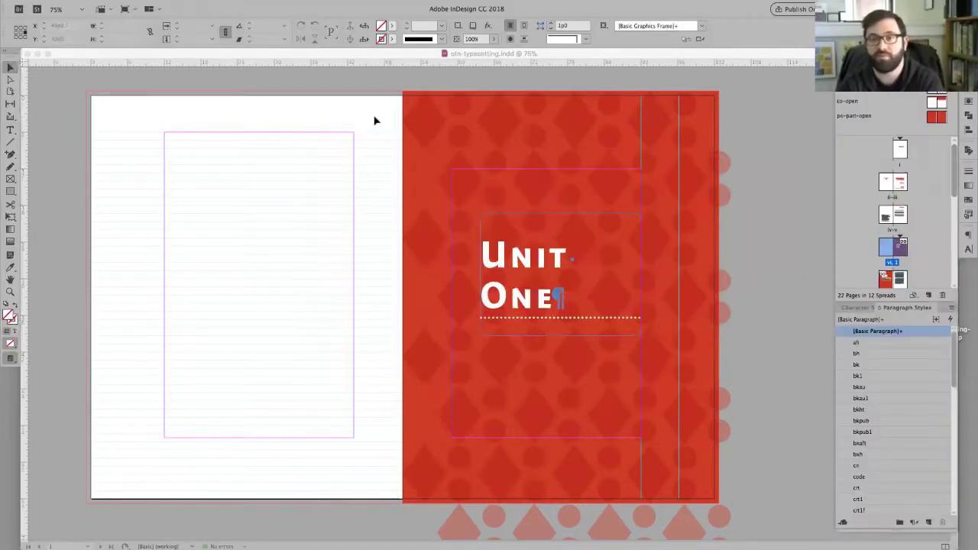
{"action": "left_click", "coordinate": [375, 120]}
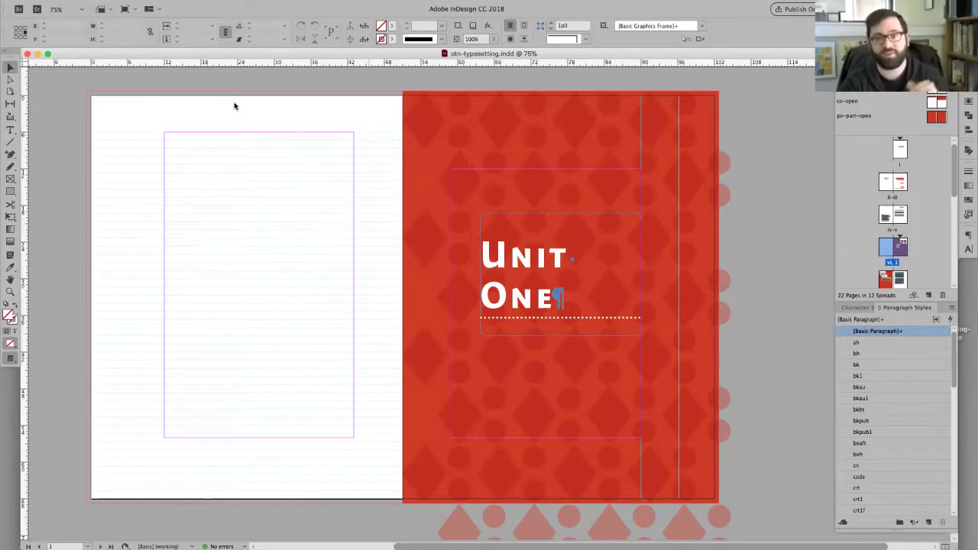
Save As with '-test' added before .indd, creating otn-typesetting-test.indd
{"action": "key", "text": "super+shift+s"}
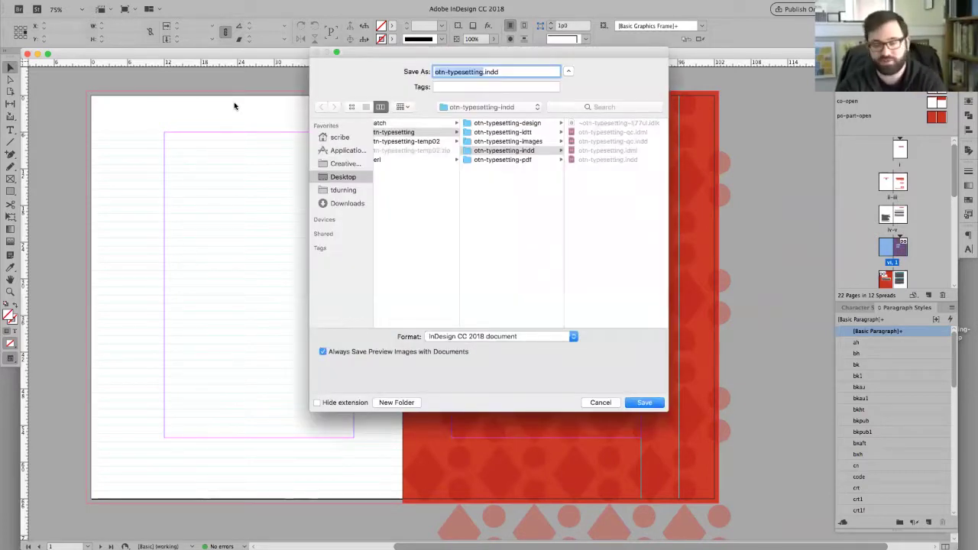
{"action": "left_click", "coordinate": [483, 72]}
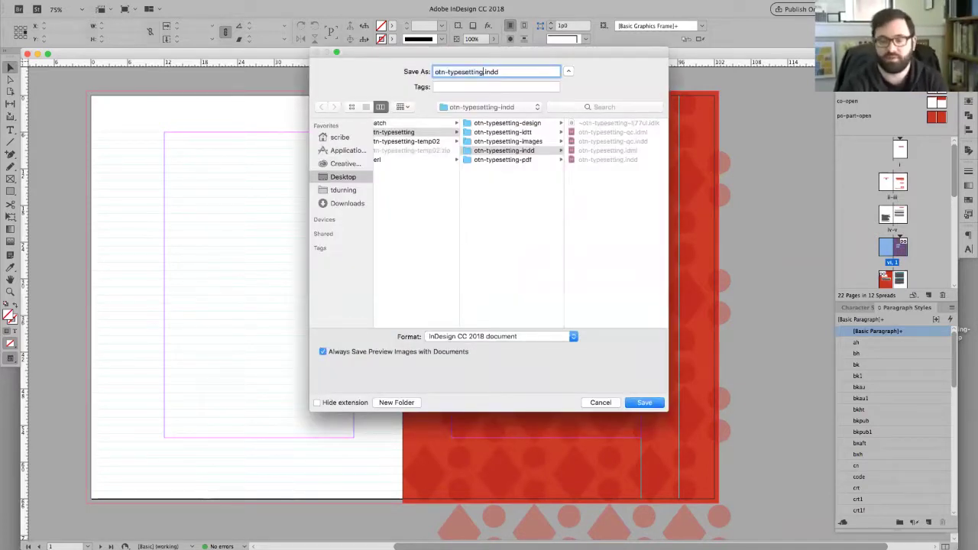
{"action": "type", "text": "-test"}
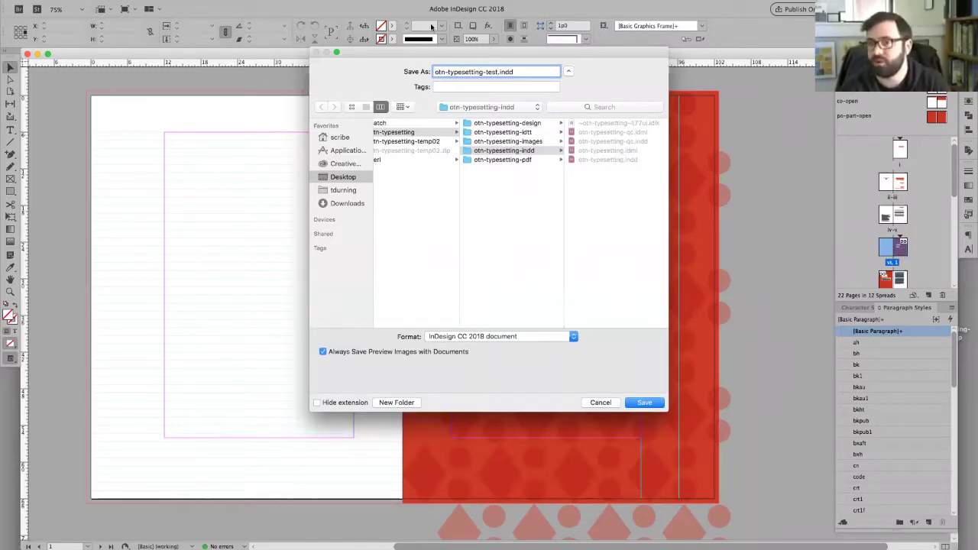
{"action": "left_click", "coordinate": [579, 243]}
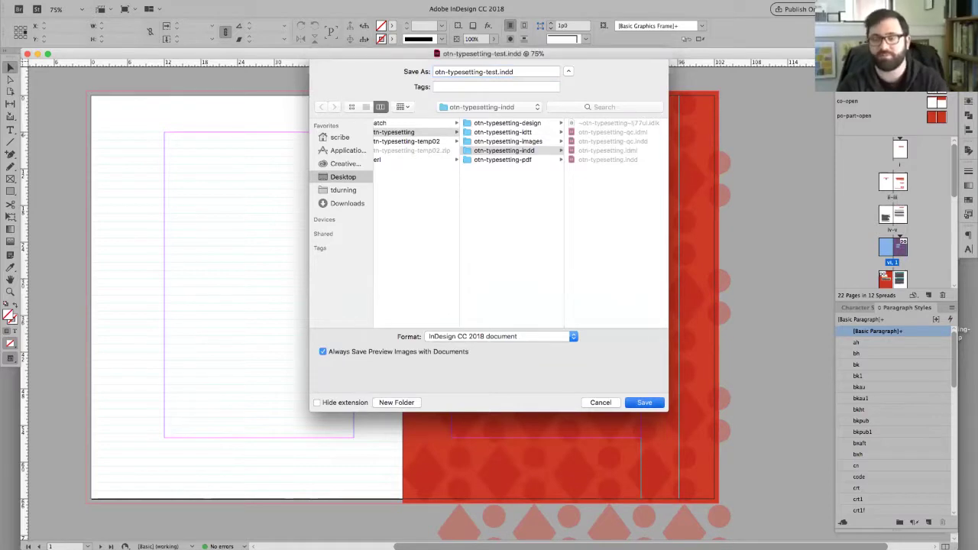
{"action": "key", "text": "Return"}
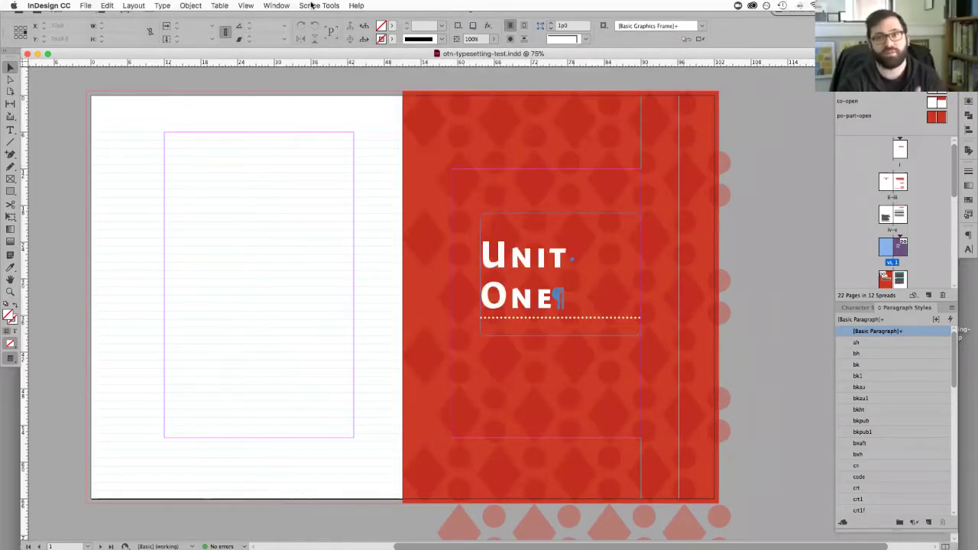
Run Scribe Tools > Prepare for Export > Export XML > Run All - Export XML without Page Indicators
{"action": "left_click", "coordinate": [311, 6]}
{"action": "mouse_move", "coordinate": [333, 29]}
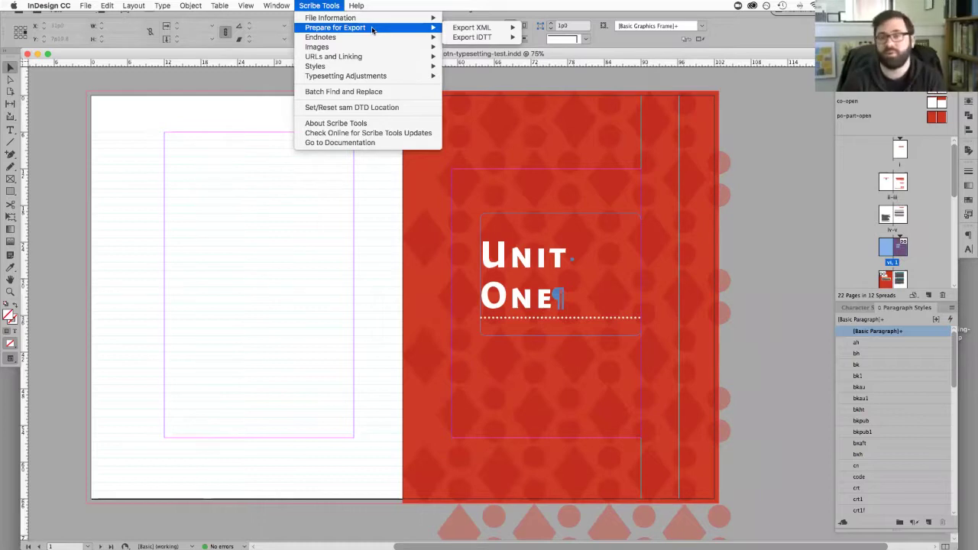
{"action": "mouse_move", "coordinate": [466, 31]}
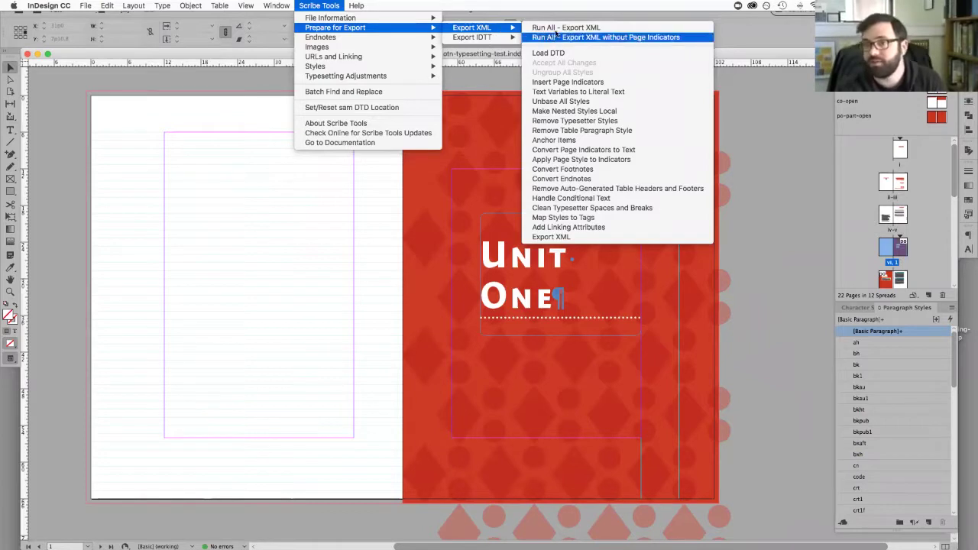
{"action": "left_click", "coordinate": [594, 37]}
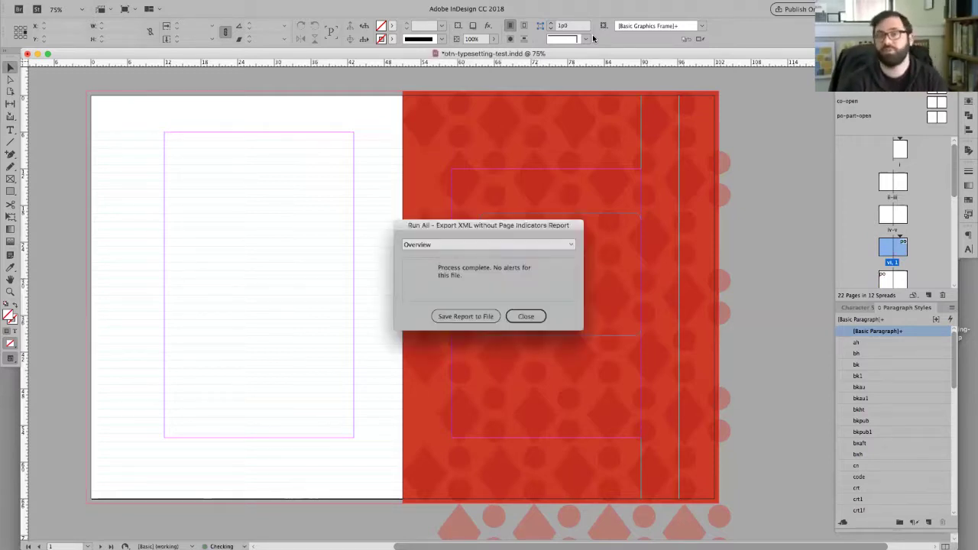
Check the report's Load DTD, Accept All Changes, Ungroup All Styles and Text Variables to Literal Text results
{"action": "left_click", "coordinate": [448, 244]}
{"action": "left_click", "coordinate": [448, 241]}
{"action": "left_click", "coordinate": [448, 242]}
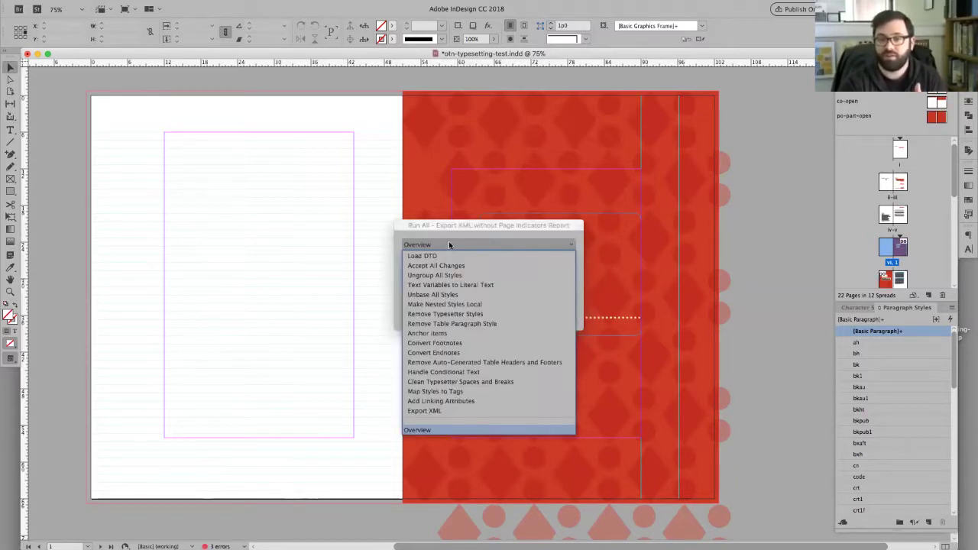
{"action": "left_click", "coordinate": [444, 256]}
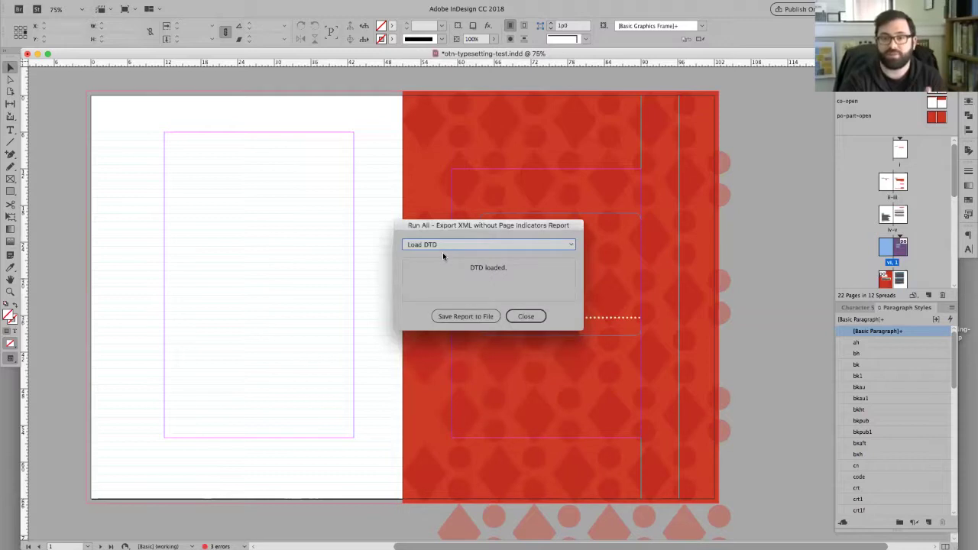
{"action": "left_click", "coordinate": [444, 246]}
{"action": "left_click", "coordinate": [444, 266]}
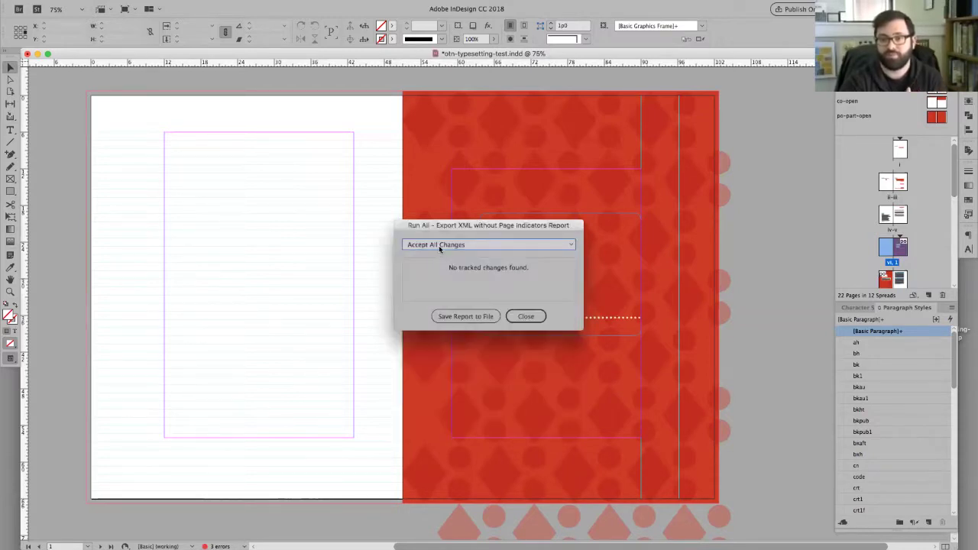
{"action": "left_click", "coordinate": [440, 246]}
{"action": "left_click", "coordinate": [437, 275]}
{"action": "left_click", "coordinate": [441, 246]}
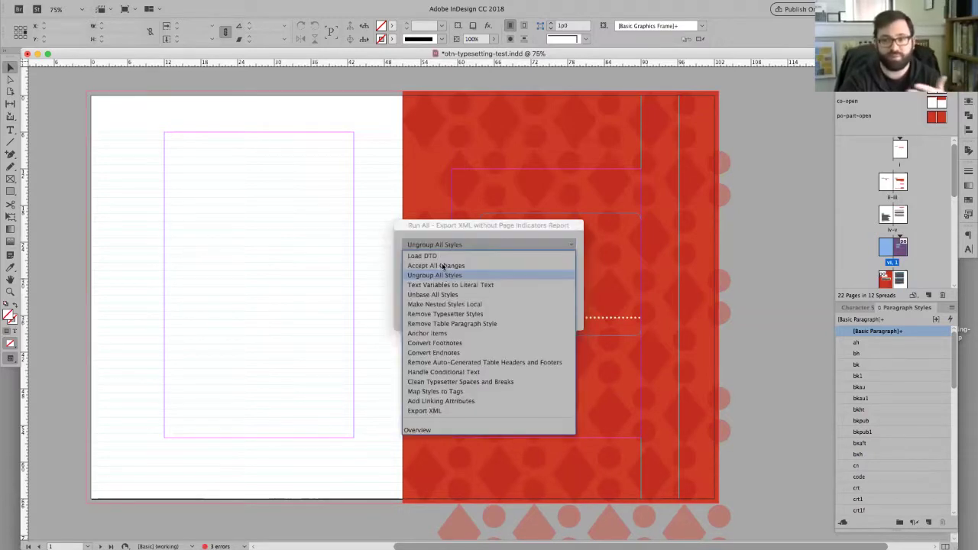
{"action": "left_click", "coordinate": [443, 285]}
Review the Map Styles to Tags result and close the export report
{"action": "left_click", "coordinate": [440, 246]}
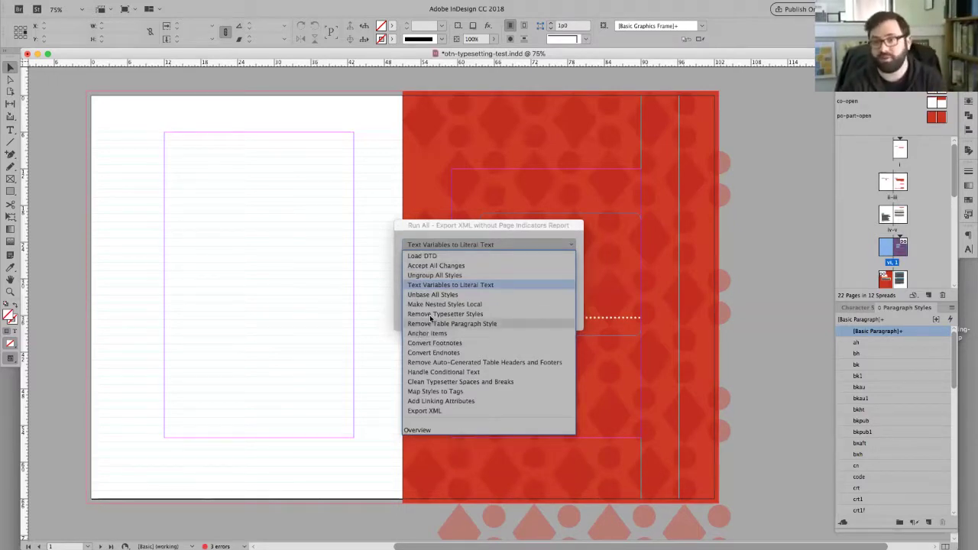
{"action": "left_click", "coordinate": [445, 391]}
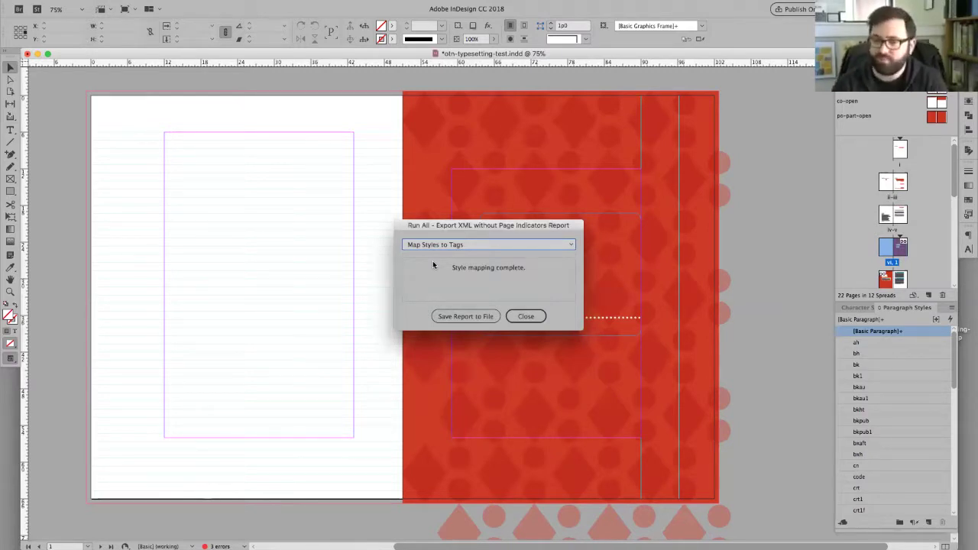
{"action": "left_click", "coordinate": [475, 244]}
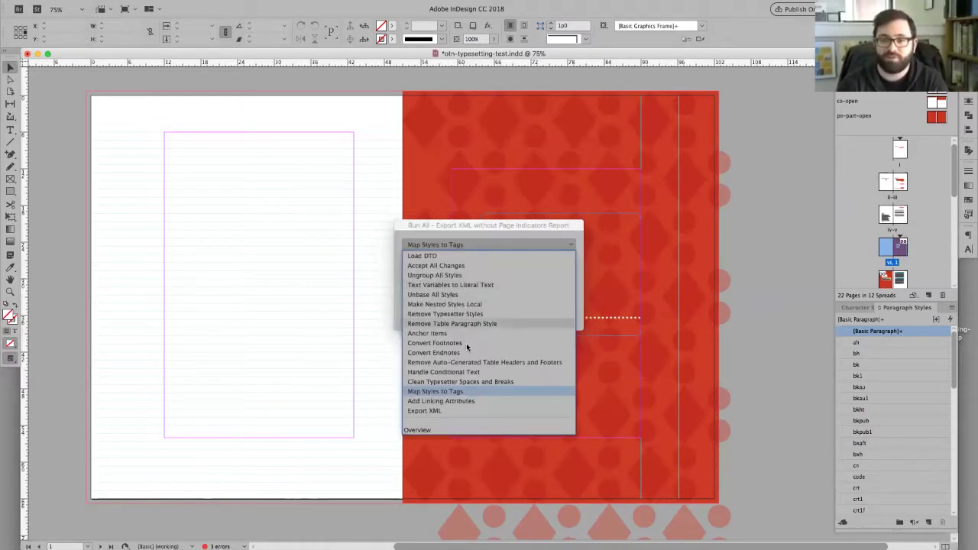
{"action": "left_click", "coordinate": [441, 224]}
{"action": "left_click", "coordinate": [524, 314]}
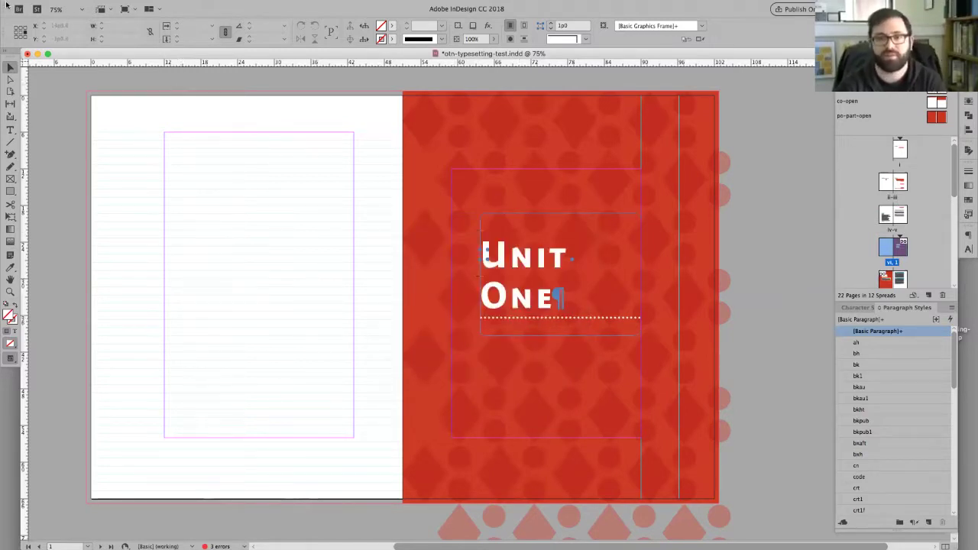
Jump to the title page, zoom in, and place the Type tool cursor in the subtitle
{"action": "key", "text": "alt+Page_Up"}
{"action": "key", "text": "alt+Page_Up"}
{"action": "key", "text": "alt+Page_Up"}
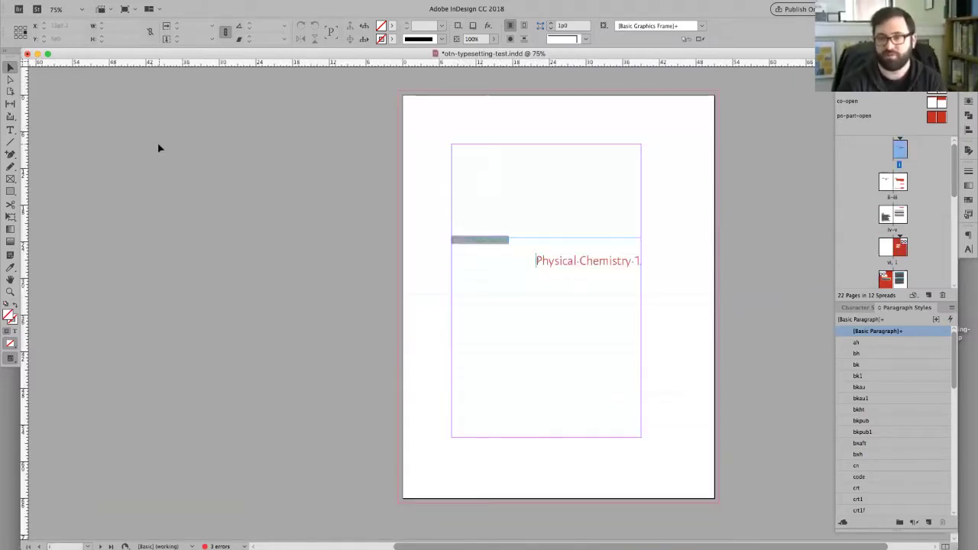
{"action": "key", "text": "alt+Page_Down"}
{"action": "key", "text": "super+equal"}
{"action": "key", "text": "super+equal"}
{"action": "key", "text": "super+equal"}
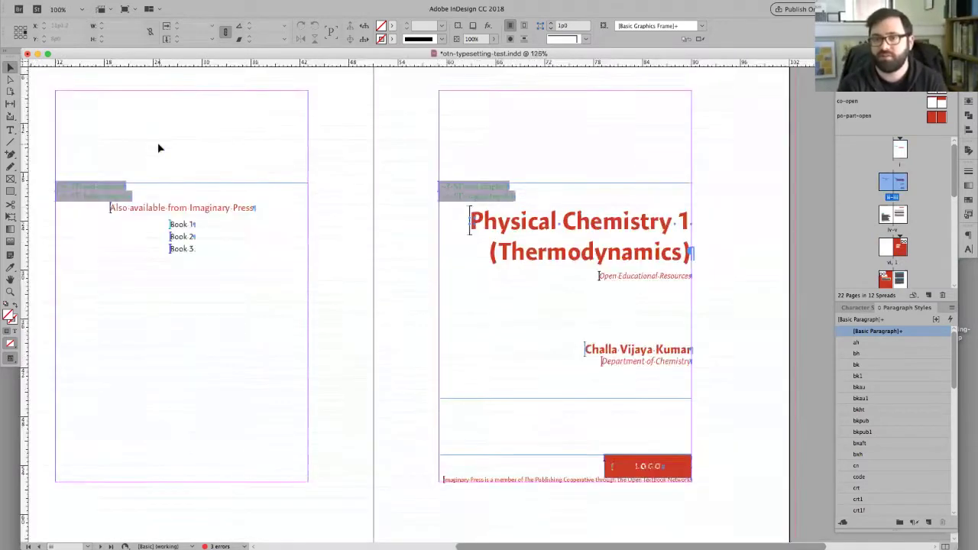
{"action": "key", "text": "t"}
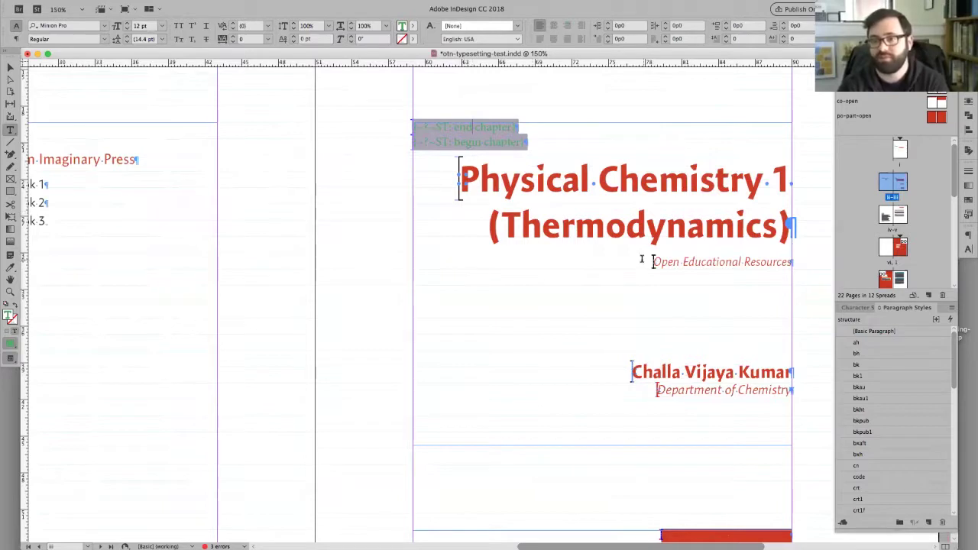
{"action": "left_click", "coordinate": [634, 284]}
Scroll through the TOC and Unit One pages, select the title, and close without saving
{"action": "scroll", "coordinate": [619, 297], "scroll_direction": "down", "scroll_amount": 10}
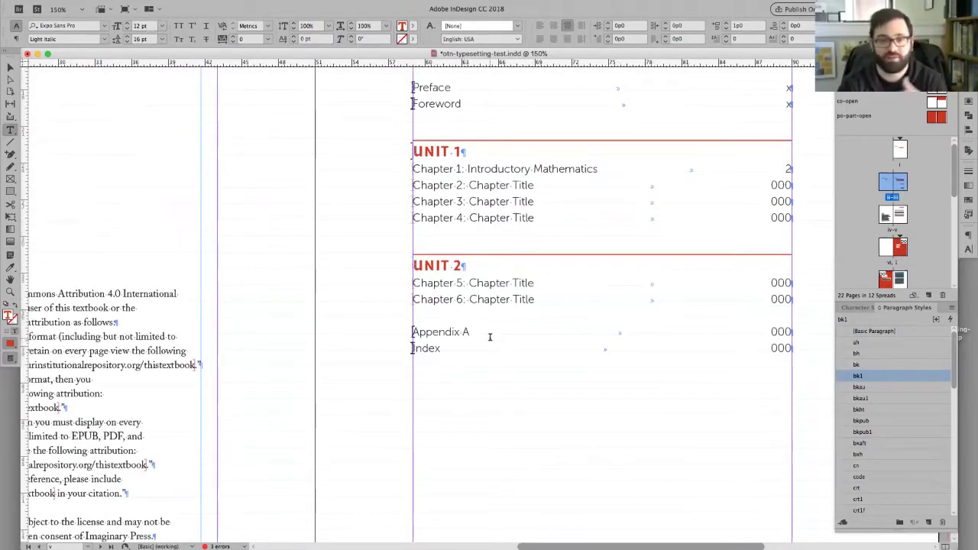
{"action": "scroll", "coordinate": [493, 339], "scroll_direction": "down", "scroll_amount": 8}
{"action": "scroll", "coordinate": [497, 342], "scroll_direction": "down", "scroll_amount": 12}
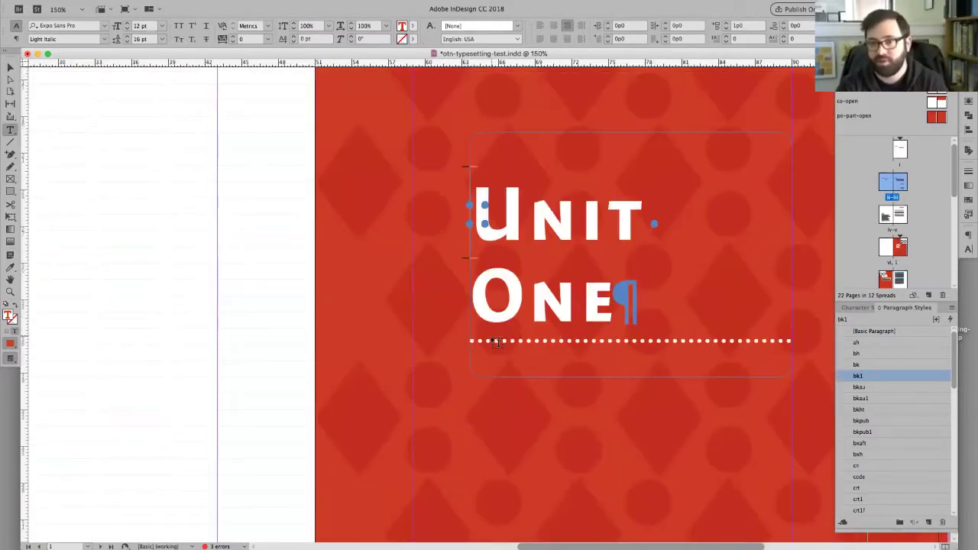
{"action": "scroll", "coordinate": [496, 340], "scroll_direction": "down", "scroll_amount": 10}
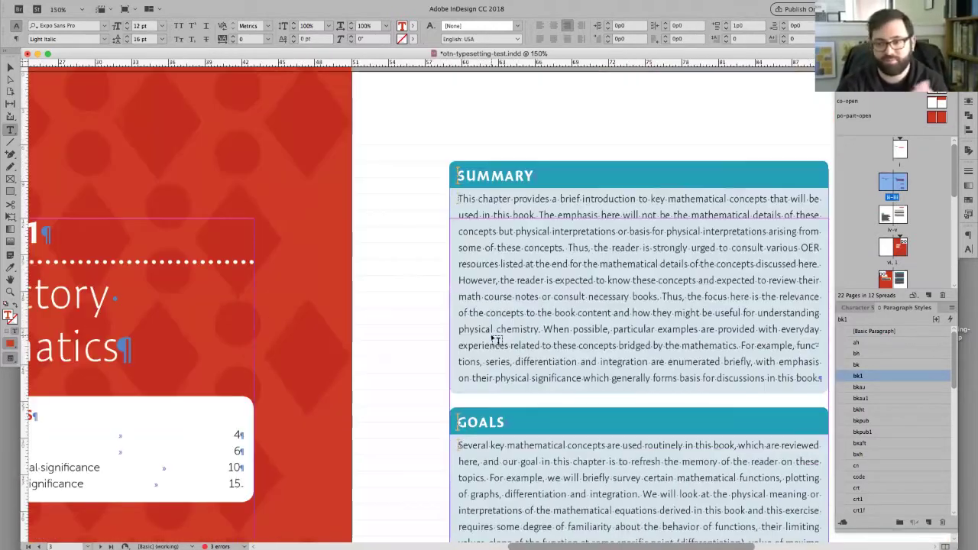
{"action": "scroll", "coordinate": [493, 339], "scroll_direction": "up", "scroll_amount": 10}
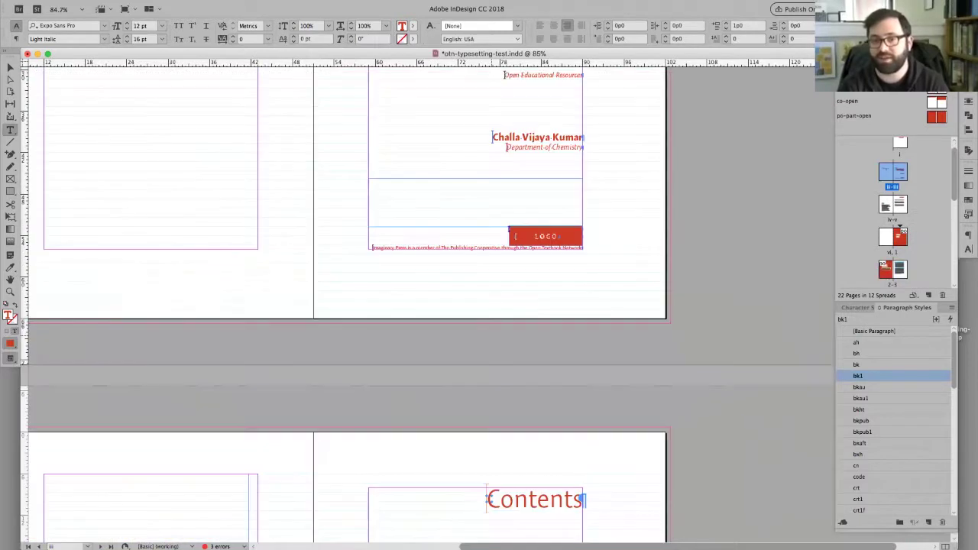
{"action": "scroll", "coordinate": [496, 337], "scroll_direction": "up", "scroll_amount": 5}
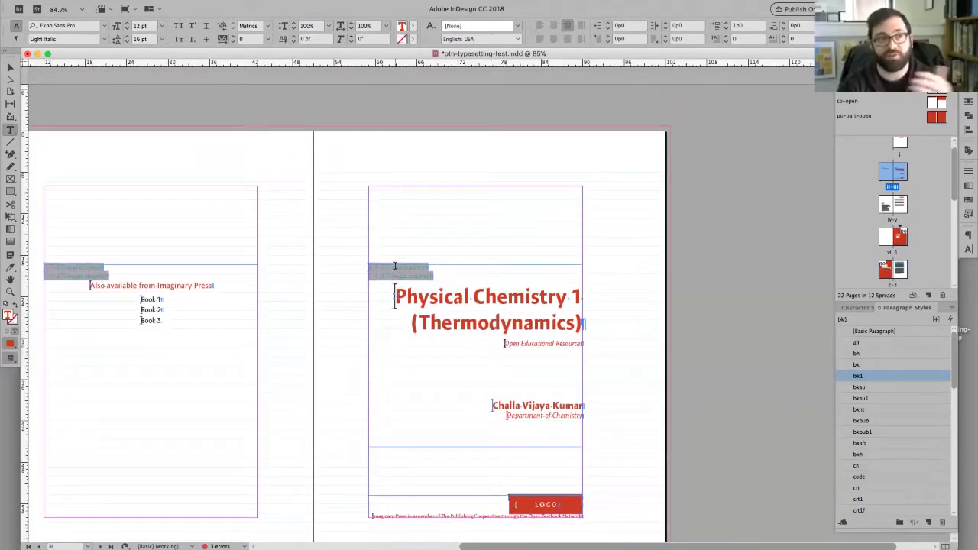
{"action": "left_click_drag", "start_coordinate": [395, 275], "coordinate": [456, 345]}
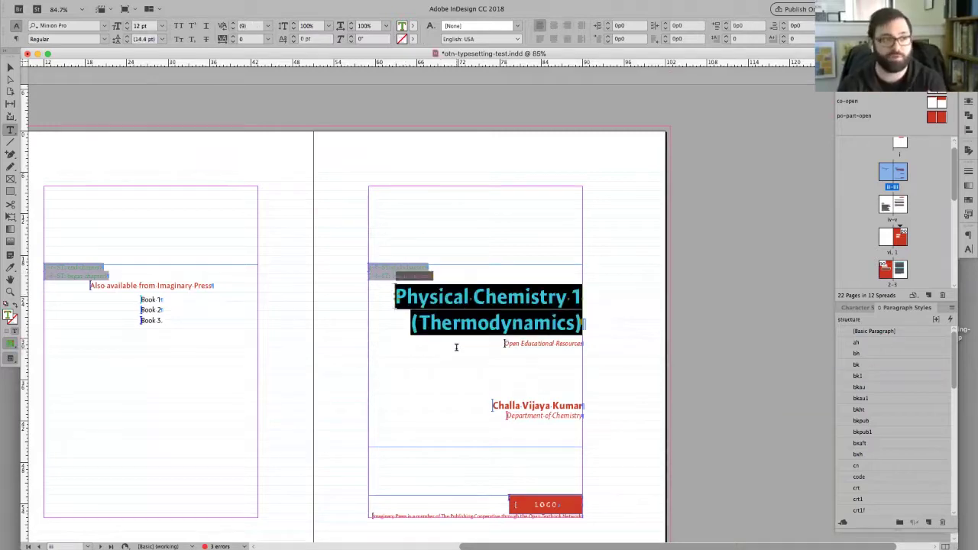
{"action": "key", "text": "super+w"}
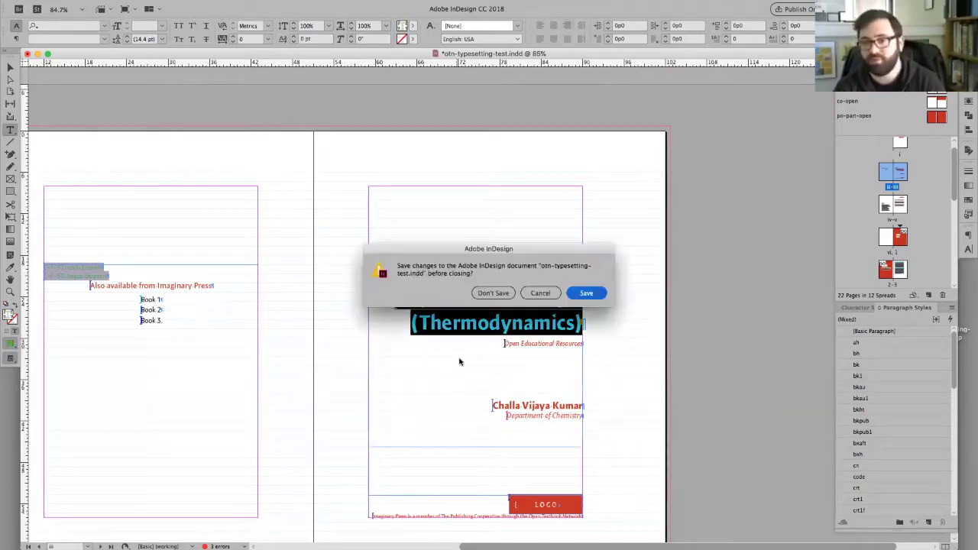
{"action": "left_click", "coordinate": [494, 294]}
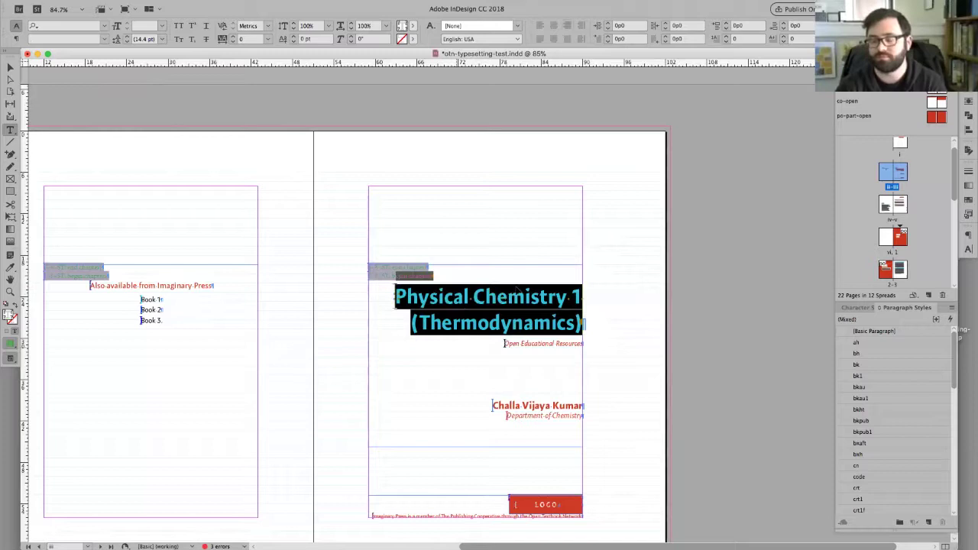
Hide InDesign and preview otn-typesetting-test.xml (37 KB) in the otn-typesetting-indd folder
{"action": "key", "text": "super+h"}
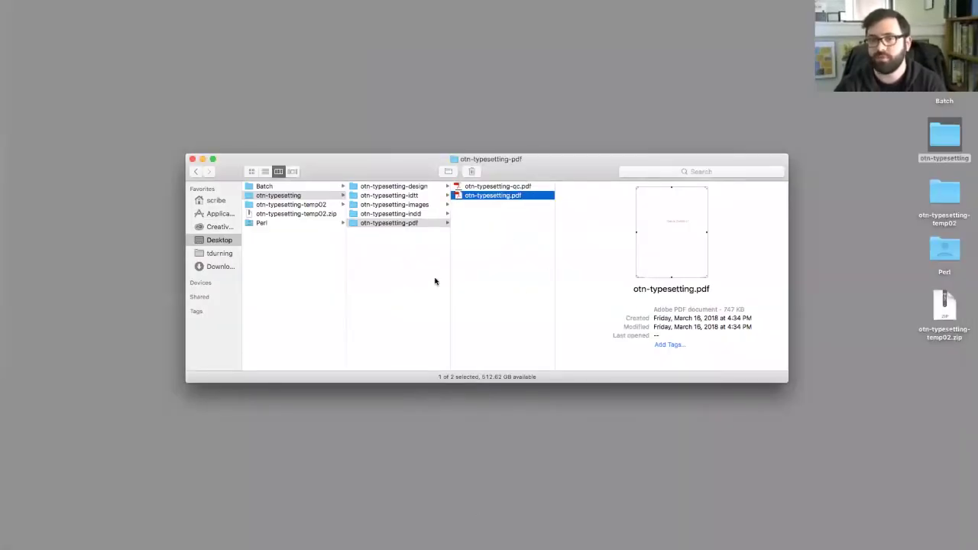
{"action": "left_click", "coordinate": [417, 214]}
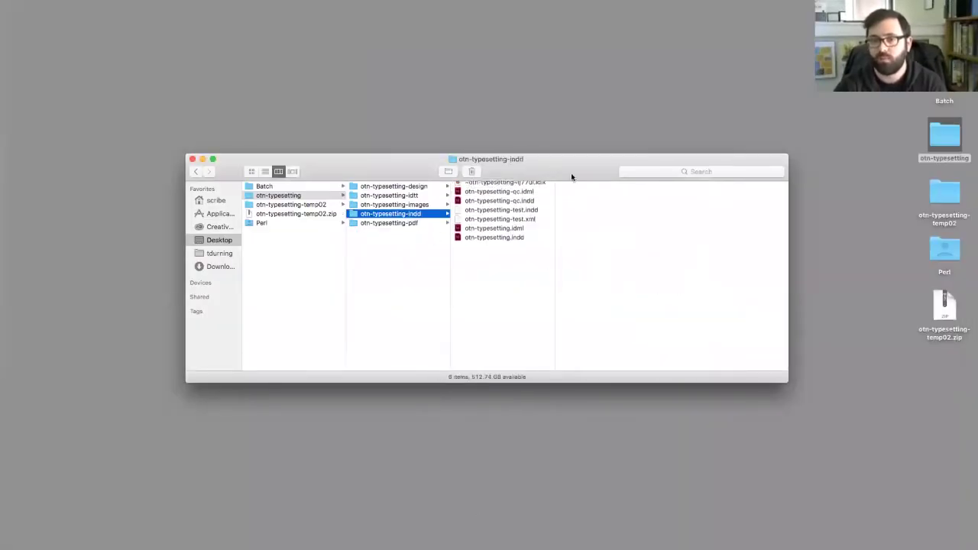
{"action": "left_click", "coordinate": [543, 215]}
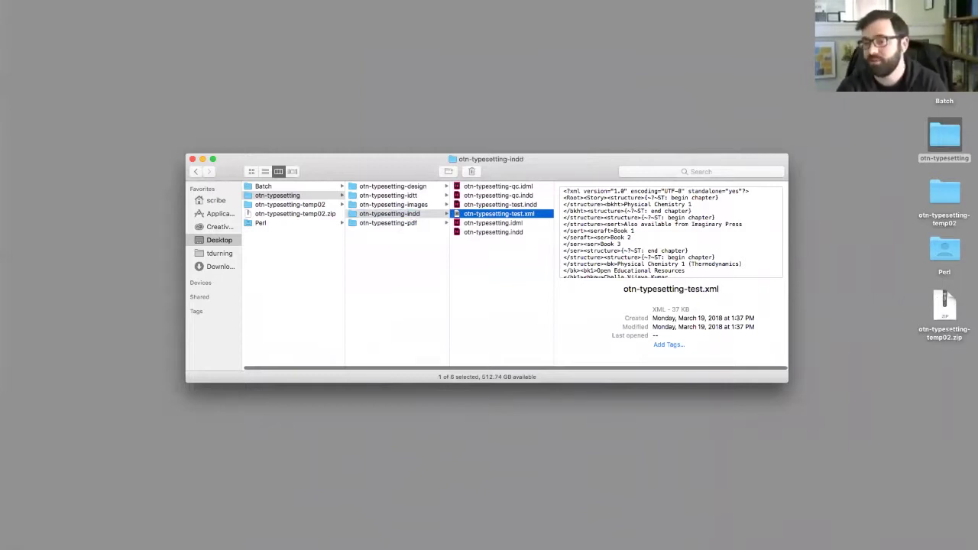
Restore the Typeset QC Chrome window, scroll to the top, and open the Digital Hub
{"action": "mouse_move", "coordinate": [705, 539]}
{"action": "left_click", "coordinate": [777, 538]}
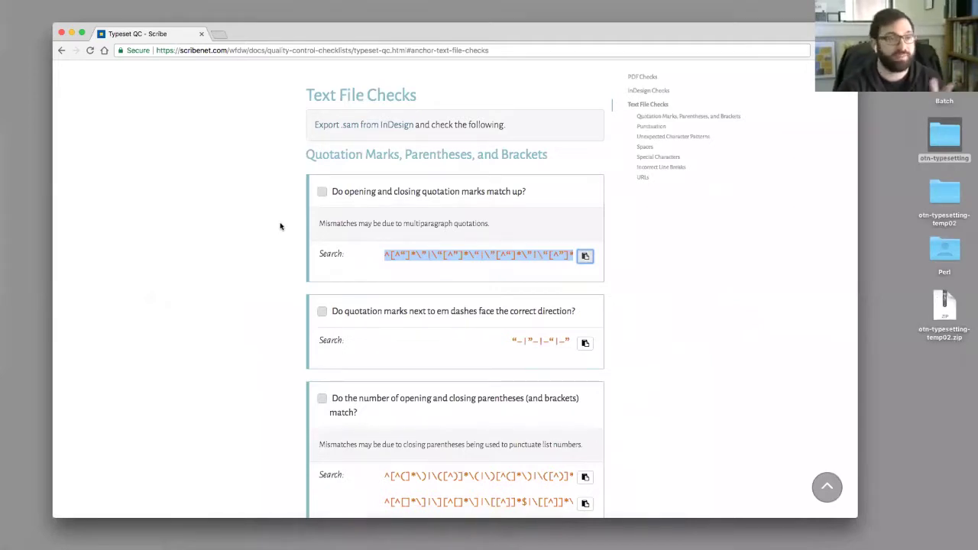
{"action": "scroll", "coordinate": [281, 227], "scroll_direction": "up", "scroll_amount": 20}
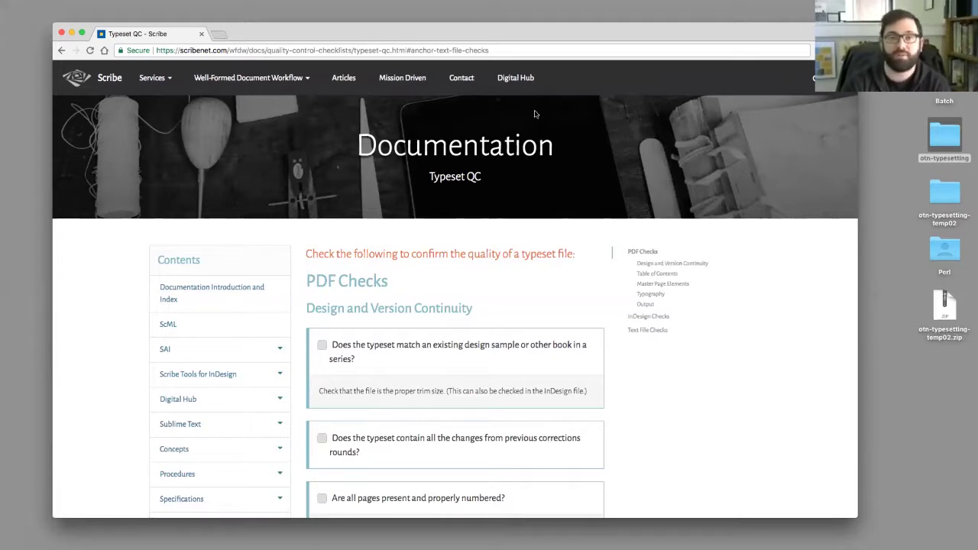
{"action": "left_click", "coordinate": [516, 77]}
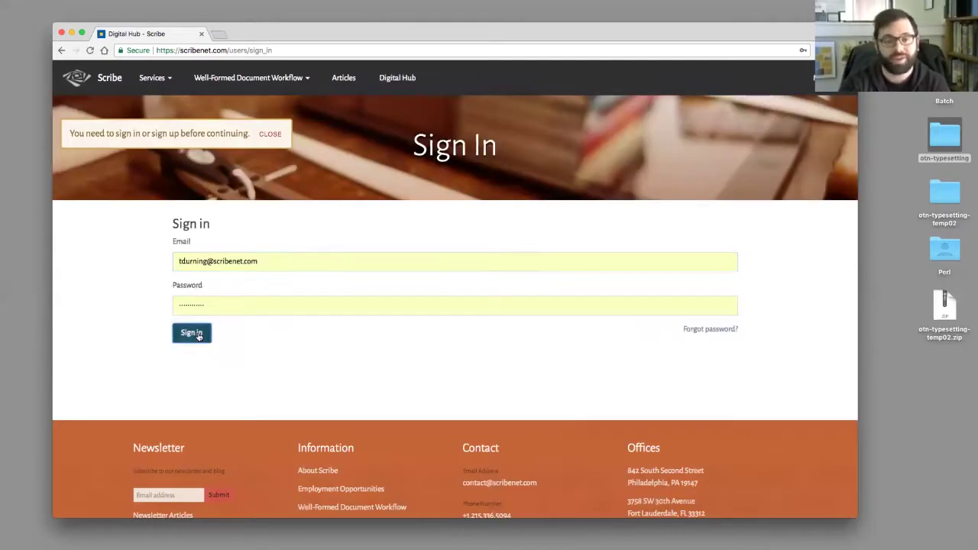
Sign in to Digital Hub and open the tmd-test project's Files page listing otn-typesetting-test.sam
{"action": "left_click", "coordinate": [195, 334]}
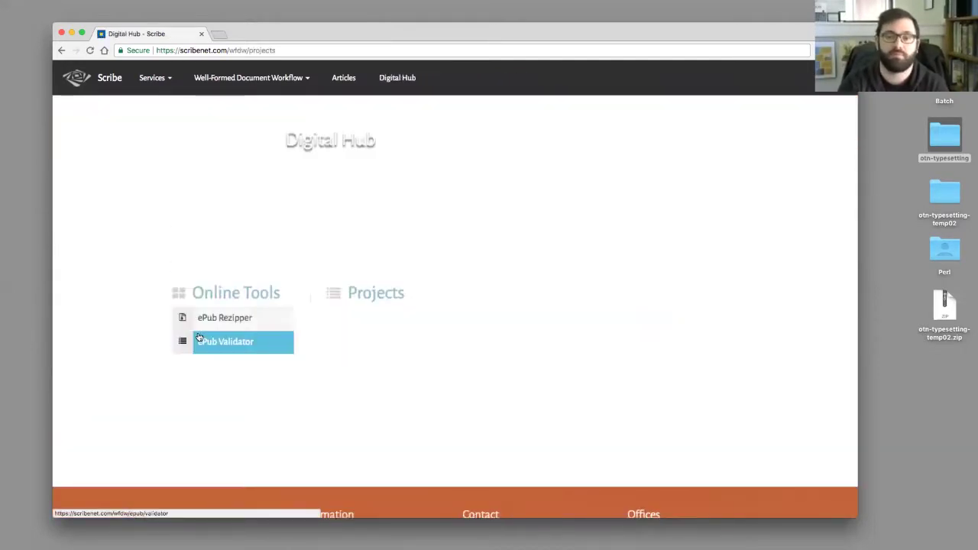
{"action": "scroll", "coordinate": [558, 309], "scroll_direction": "down", "scroll_amount": 1}
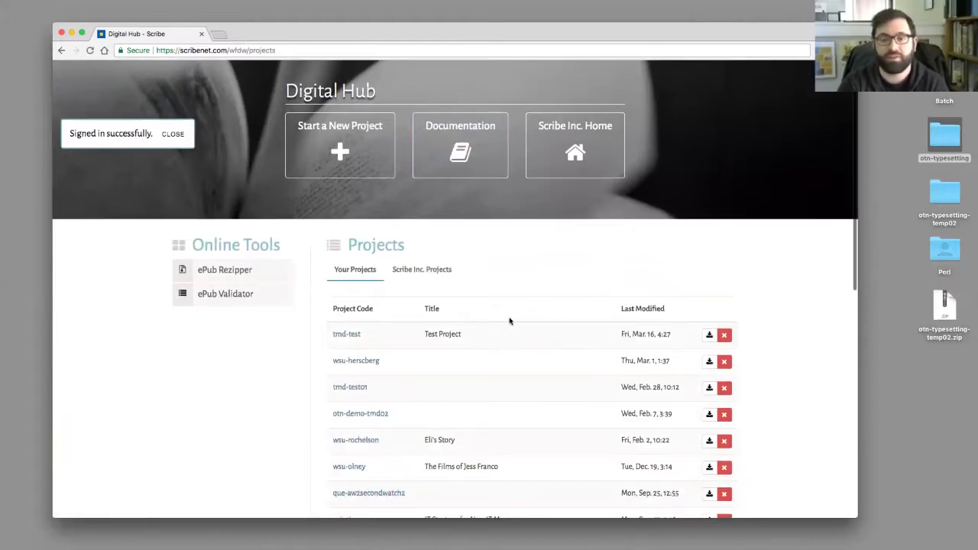
{"action": "left_click", "coordinate": [352, 339]}
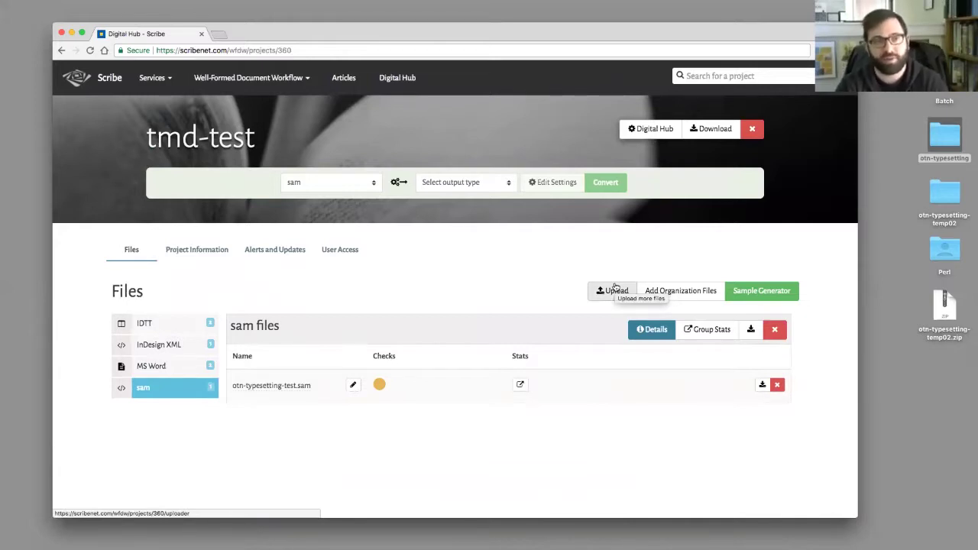
Drag otn-typesetting-test.xml from Finder into the tmd-test upload area and upload it
{"action": "left_click", "coordinate": [616, 289]}
{"action": "key", "text": "super+Tab"}
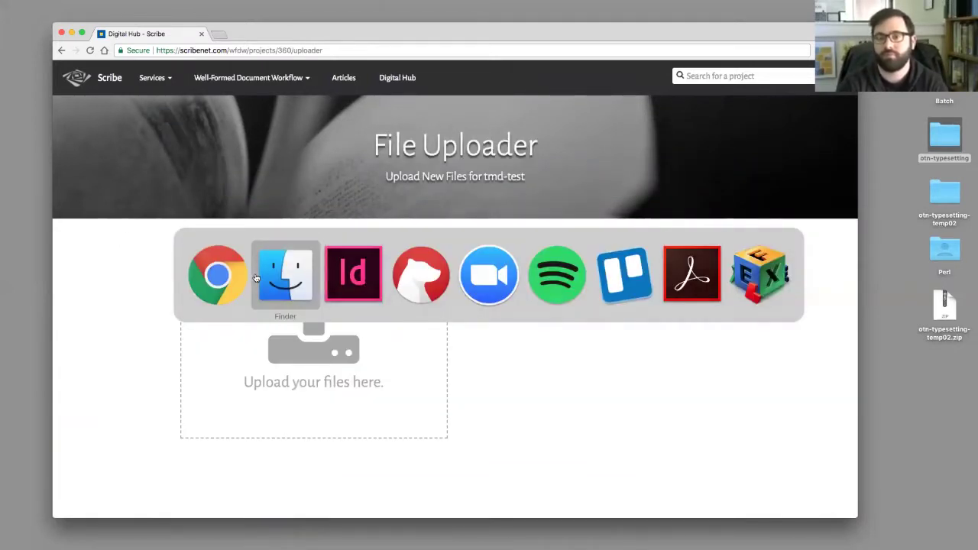
{"action": "left_click_drag", "start_coordinate": [480, 164], "coordinate": [714, 121]}
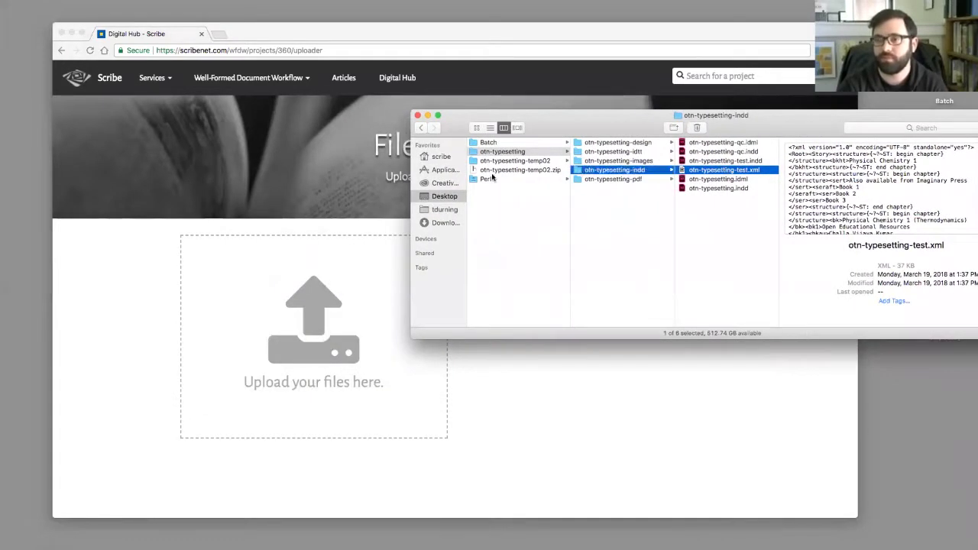
{"action": "left_click_drag", "start_coordinate": [724, 169], "coordinate": [337, 288]}
{"action": "left_click", "coordinate": [522, 385]}
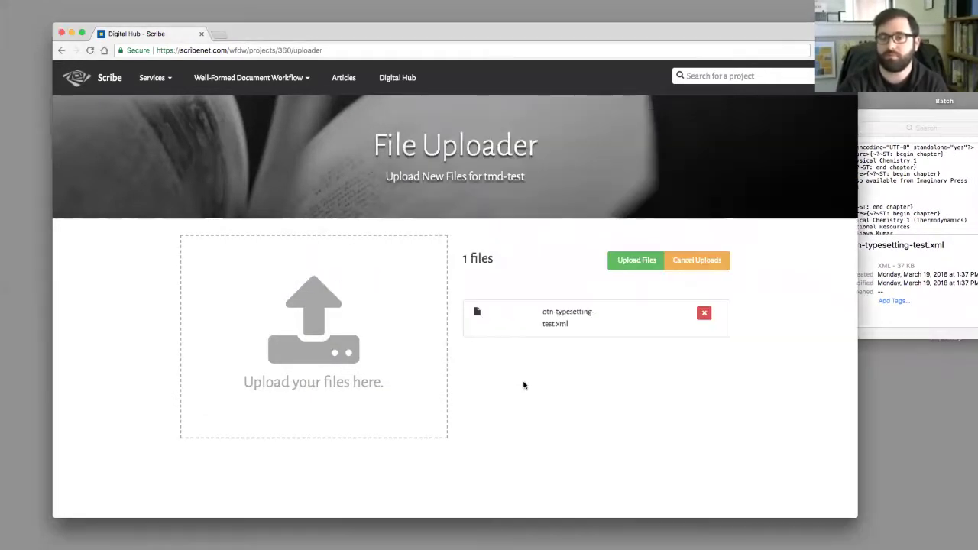
{"action": "left_click", "coordinate": [623, 264]}
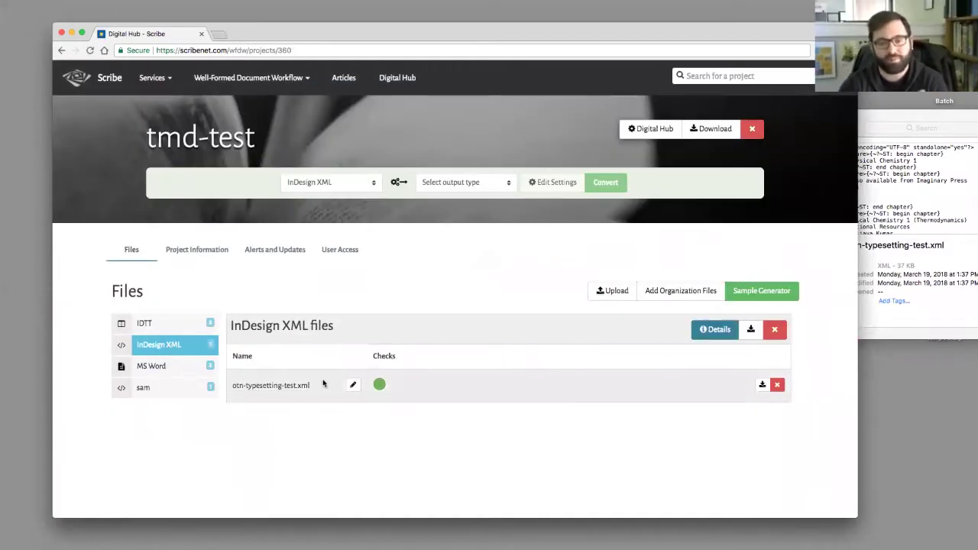
Set the output type to sam and convert the otn-typesetting-test InDesign XML
{"action": "left_click_drag", "start_coordinate": [230, 327], "coordinate": [337, 327]}
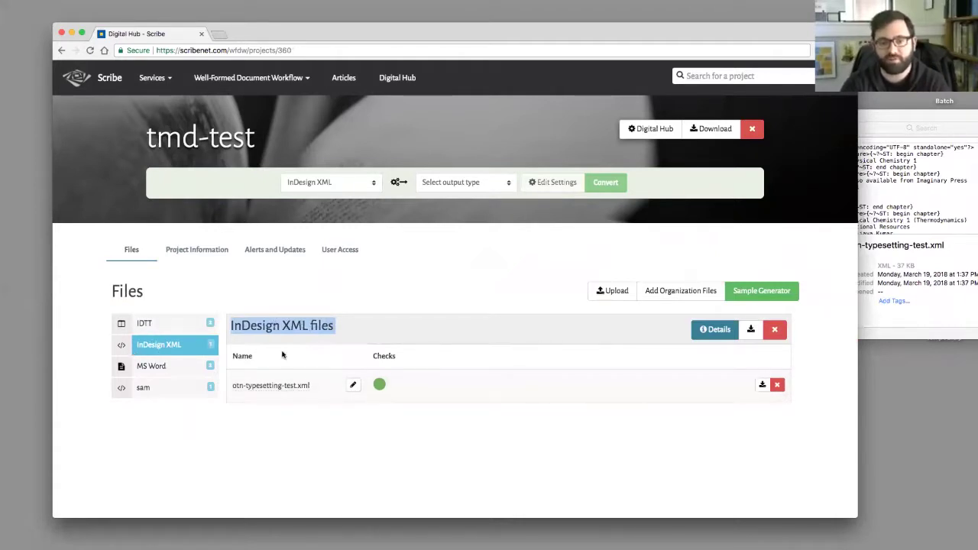
{"action": "left_click", "coordinate": [448, 280]}
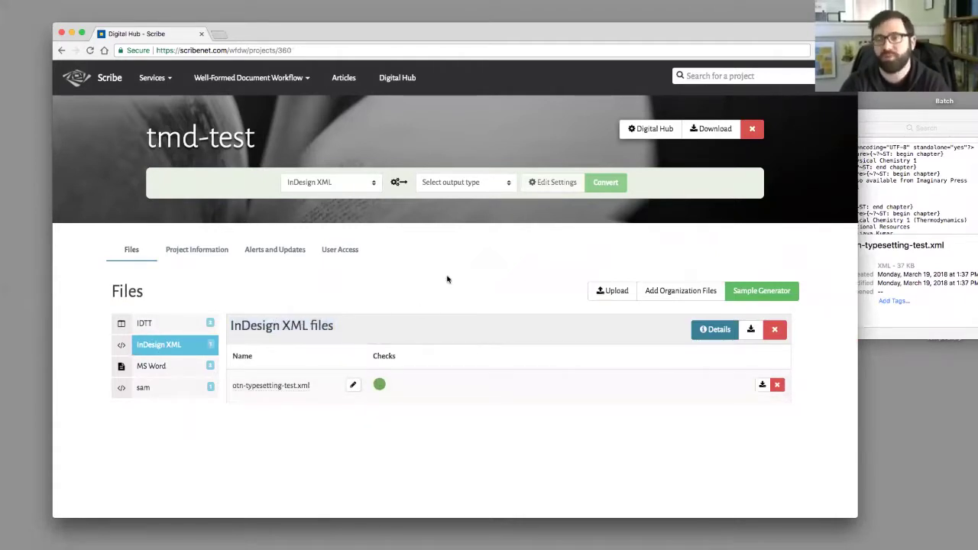
{"action": "left_click", "coordinate": [443, 189]}
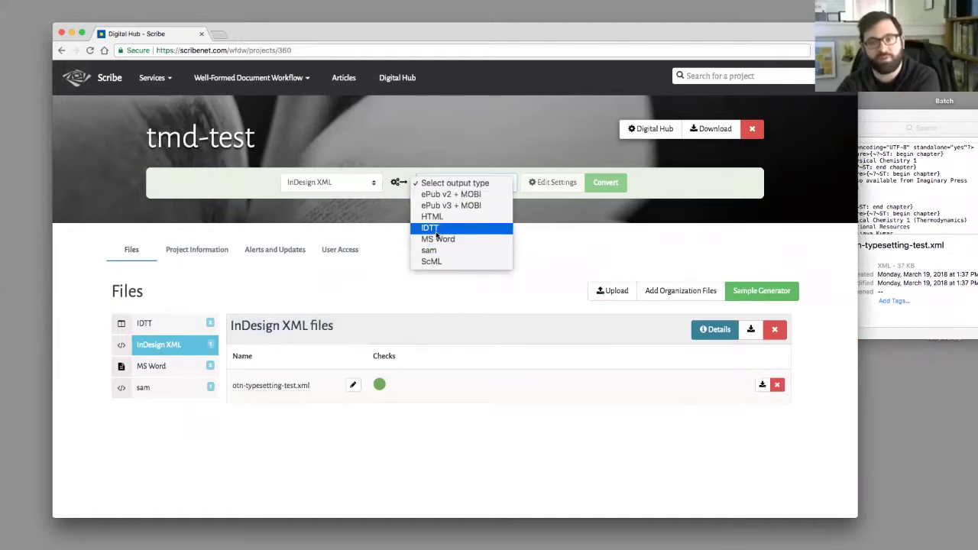
{"action": "left_click", "coordinate": [436, 229]}
{"action": "left_click", "coordinate": [444, 183]}
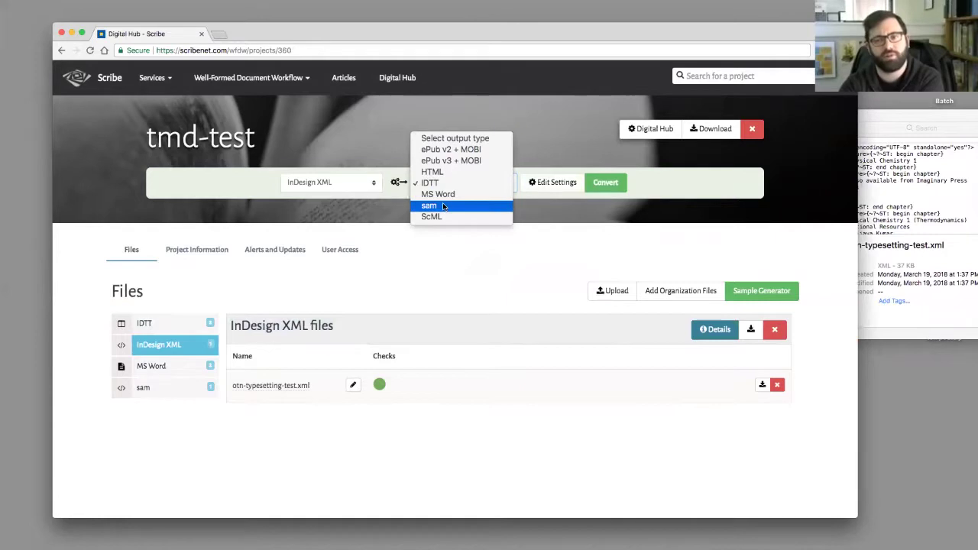
{"action": "key", "text": "Escape"}
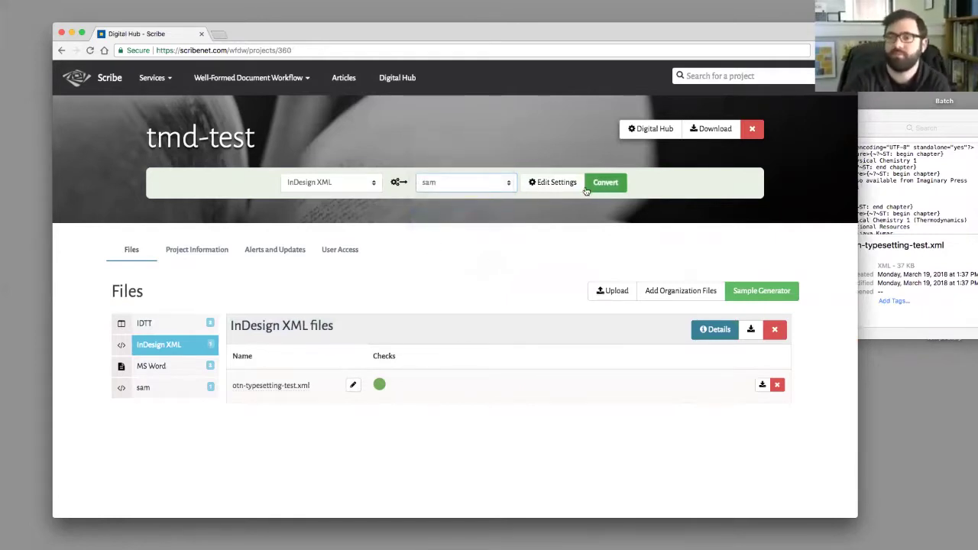
{"action": "key", "text": "s"}
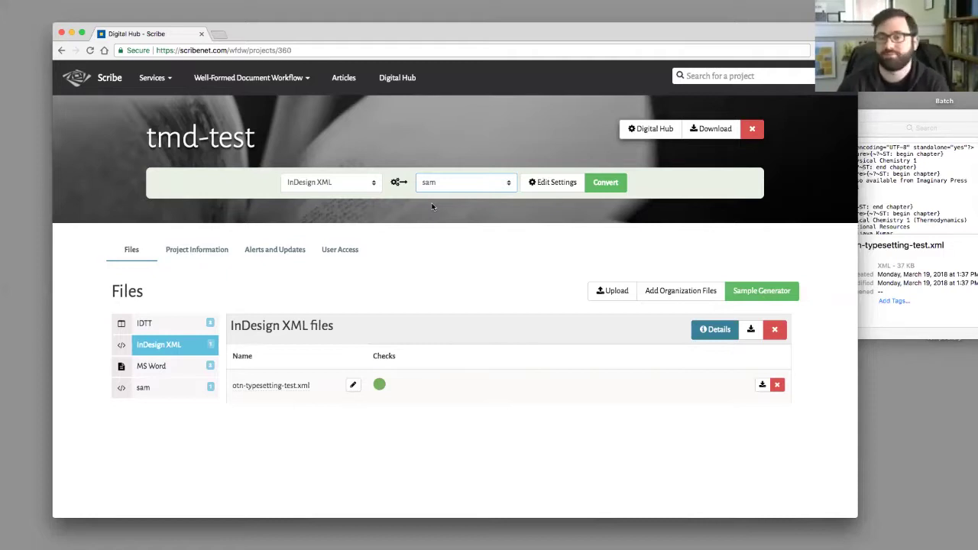
{"action": "left_click", "coordinate": [605, 182]}
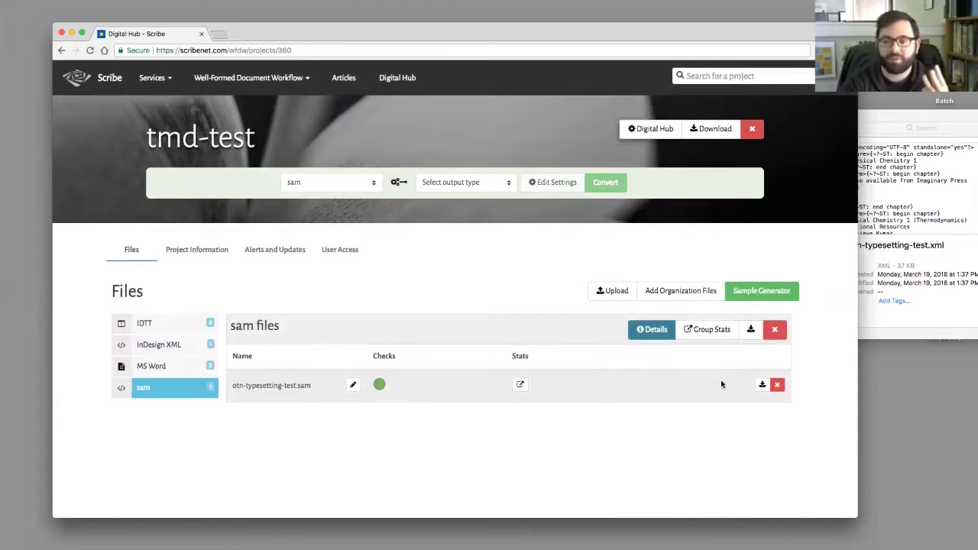
Download otn-typesetting-test.sam and move it from Downloads into the otn-typesetting-indd folder
{"action": "left_click", "coordinate": [761, 385]}
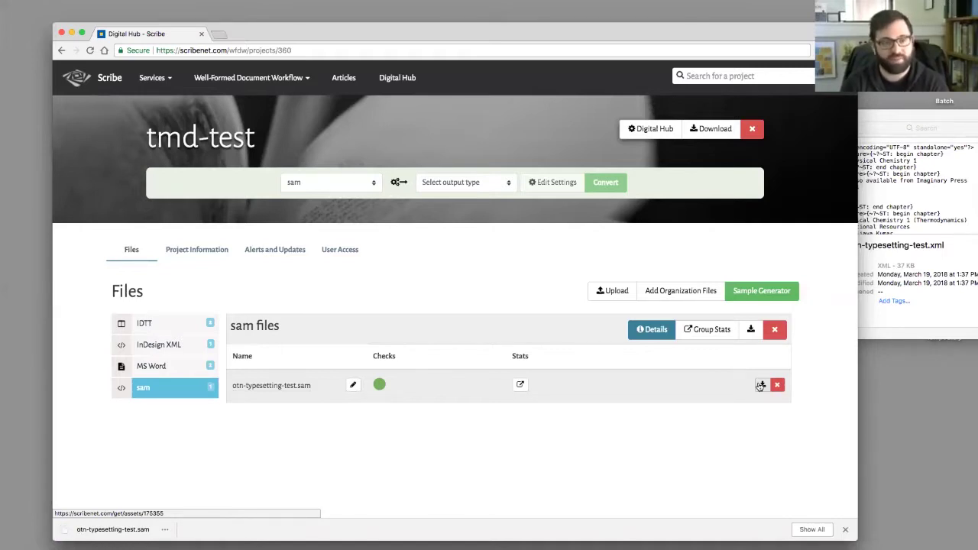
{"action": "left_click", "coordinate": [893, 288]}
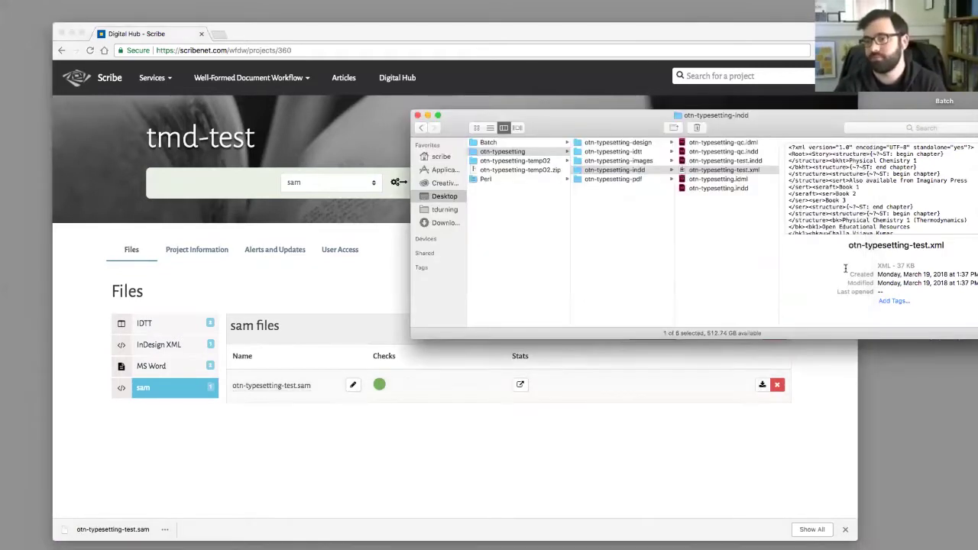
{"action": "key", "text": "super+t"}
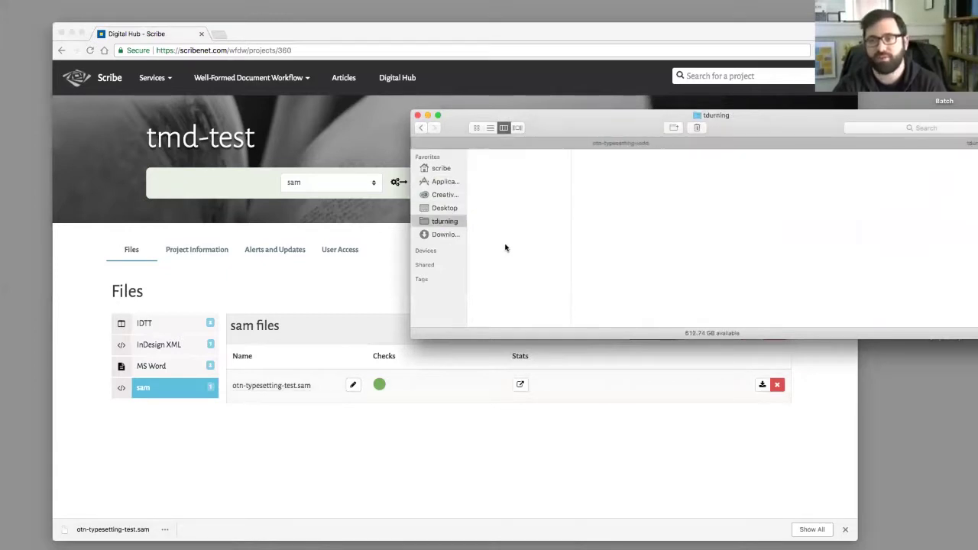
{"action": "left_click", "coordinate": [451, 233]}
{"action": "left_click_drag", "start_coordinate": [526, 163], "coordinate": [725, 193]}
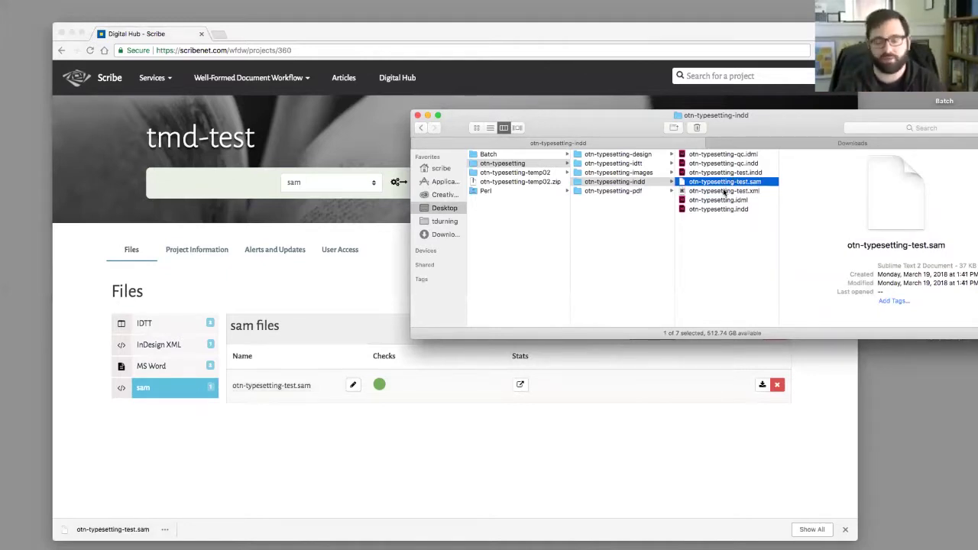
Go to Well-Formed Document Workflow > Documentation, expand Quality Control Checklists, and open Typeset QC
{"action": "left_click", "coordinate": [159, 97]}
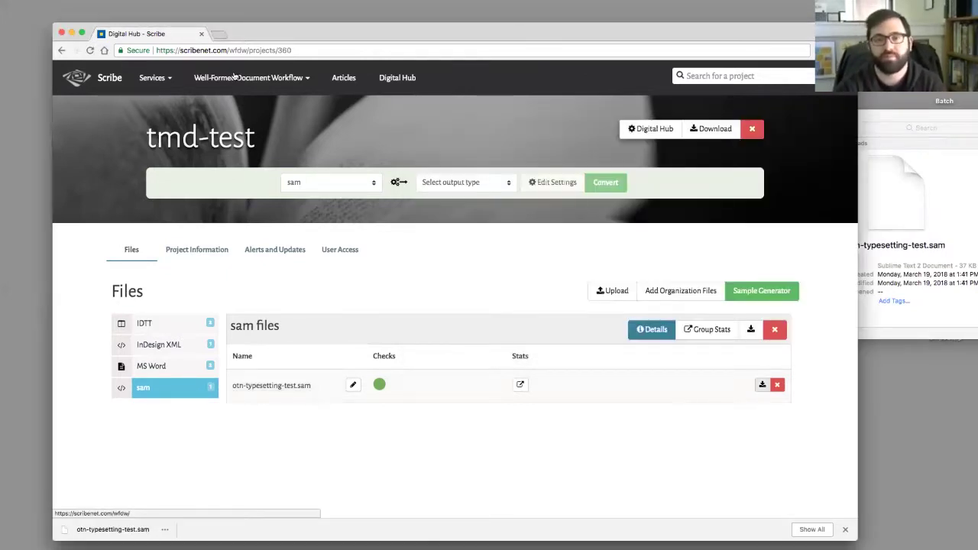
{"action": "mouse_move", "coordinate": [234, 77]}
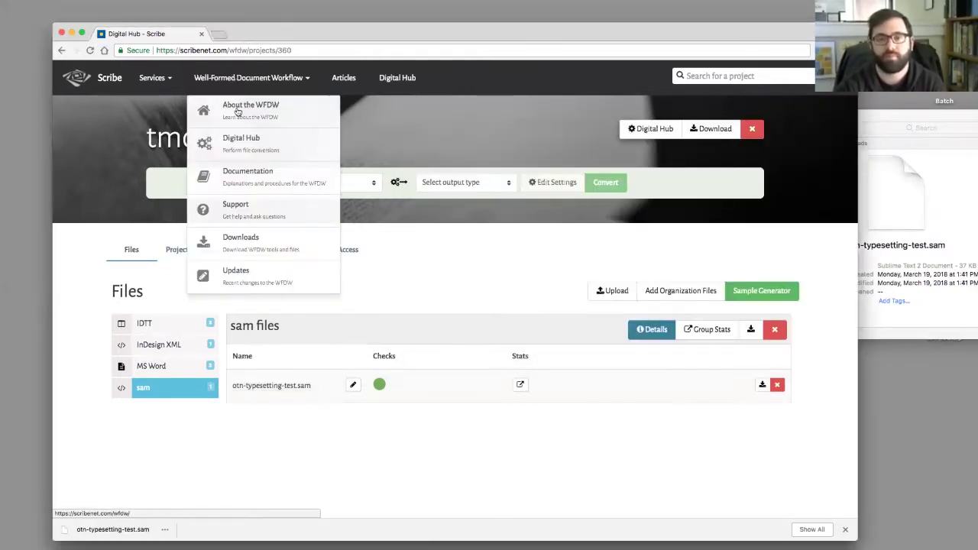
{"action": "left_click", "coordinate": [244, 193]}
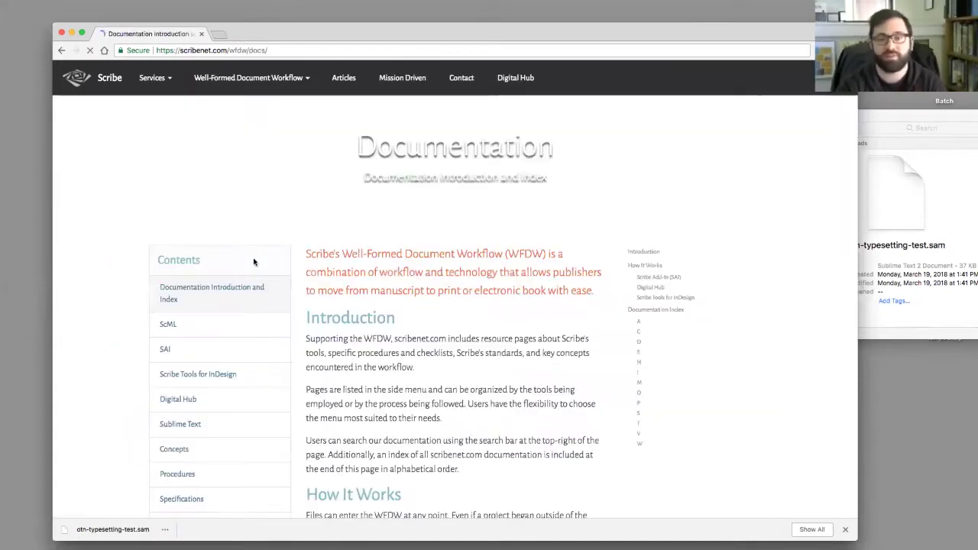
{"action": "scroll", "coordinate": [229, 267], "scroll_direction": "down", "scroll_amount": 5}
{"action": "left_click", "coordinate": [222, 260]}
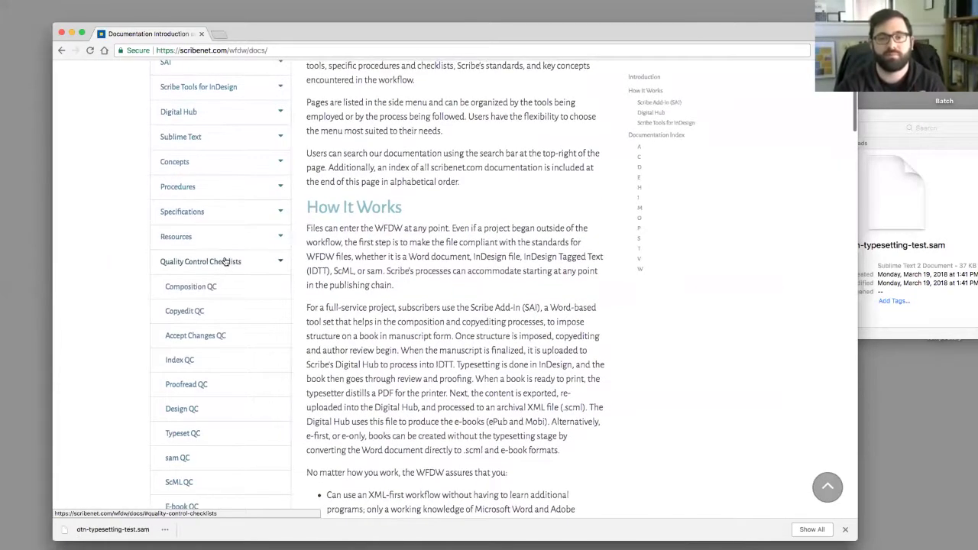
{"action": "scroll", "coordinate": [227, 261], "scroll_direction": "up", "scroll_amount": 5}
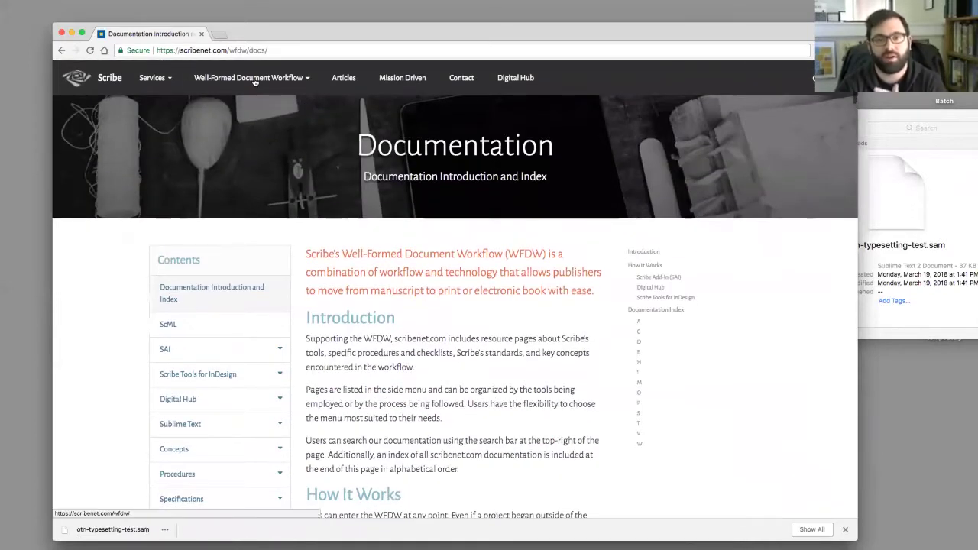
{"action": "mouse_move", "coordinate": [256, 84]}
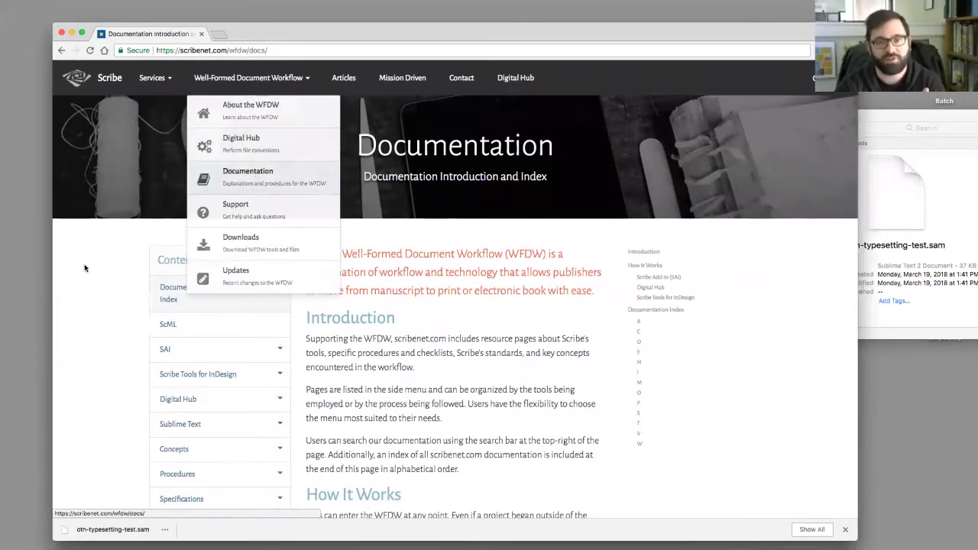
{"action": "scroll", "coordinate": [90, 270], "scroll_direction": "down", "scroll_amount": 6}
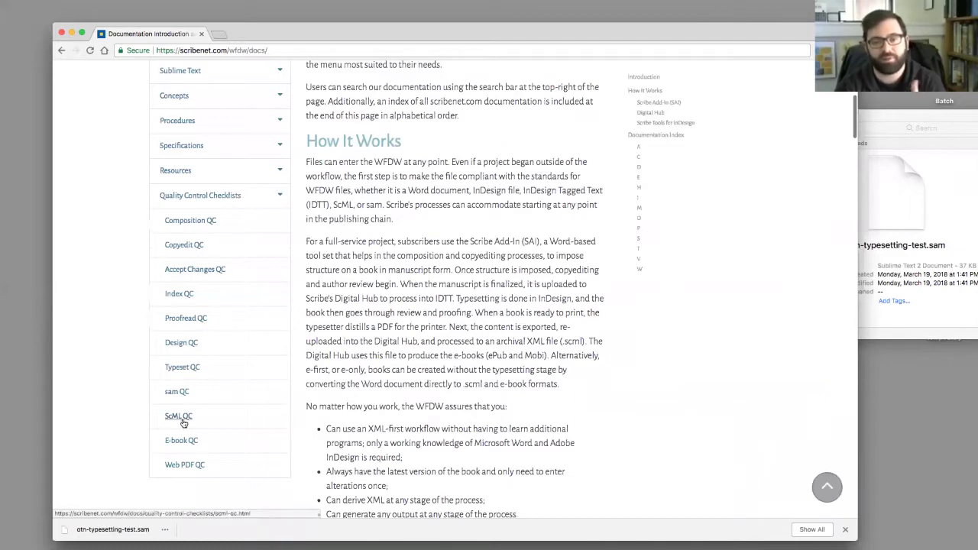
{"action": "left_click", "coordinate": [183, 369]}
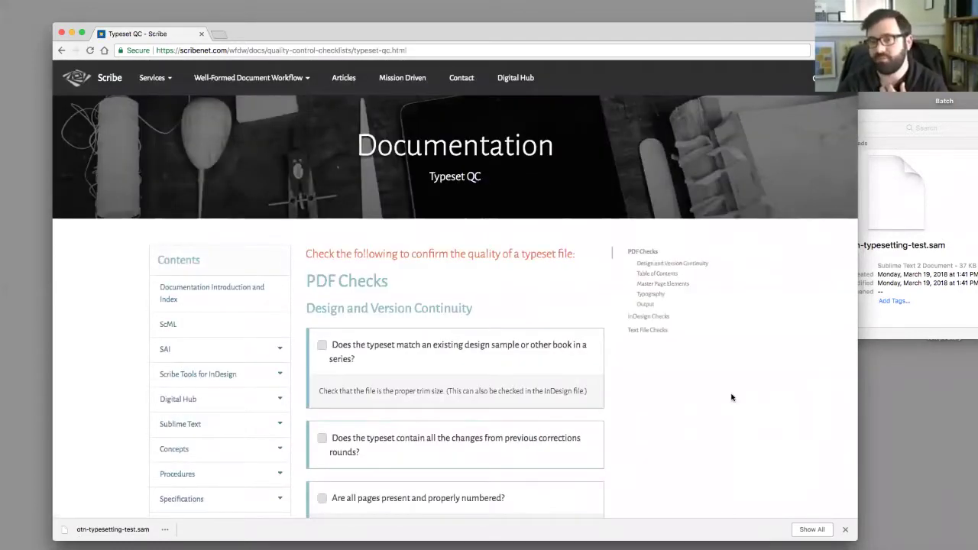
Open otn-typesetting.pdf from the otn-typesetting-pdf folder in Acrobat
{"action": "scroll", "coordinate": [736, 398], "scroll_direction": "down", "scroll_amount": 3}
{"action": "left_click", "coordinate": [917, 214]}
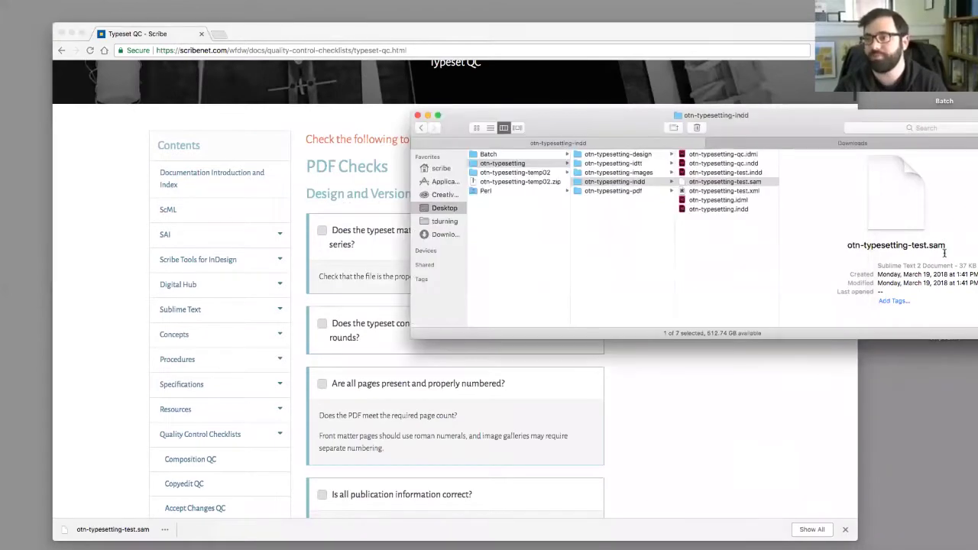
{"action": "left_click", "coordinate": [614, 191]}
{"action": "left_click", "coordinate": [735, 164]}
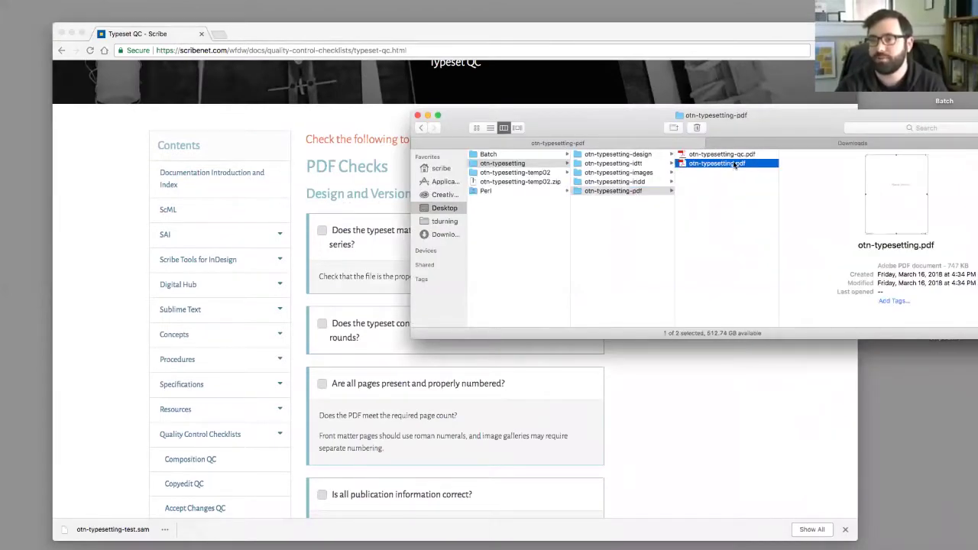
{"action": "double_click", "coordinate": [735, 164]}
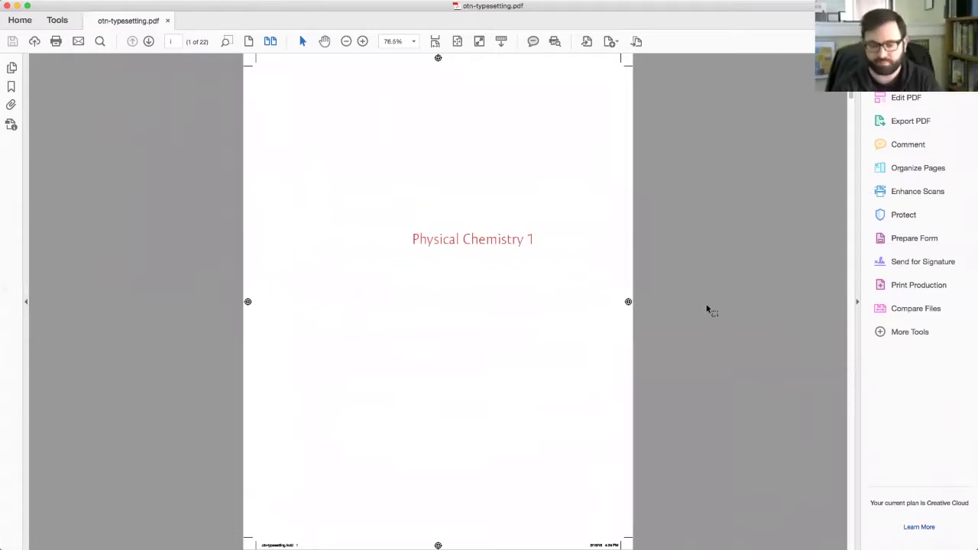
Open otn-typesetting-design.pdf from the otn-typesetting-design folder as a second Acrobat document
{"action": "key", "text": "super+Tab"}
{"action": "key", "text": "super+Tab"}
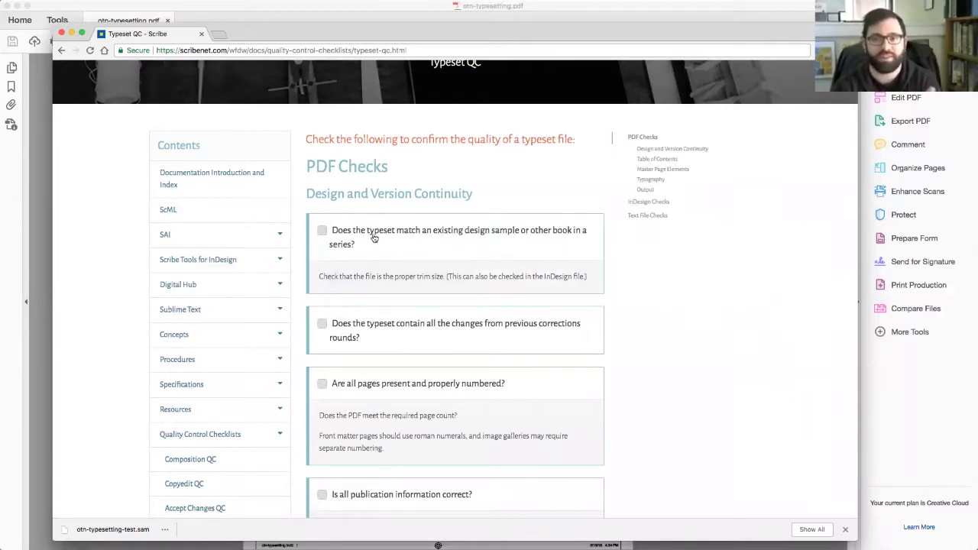
{"action": "key", "text": "super+Tab"}
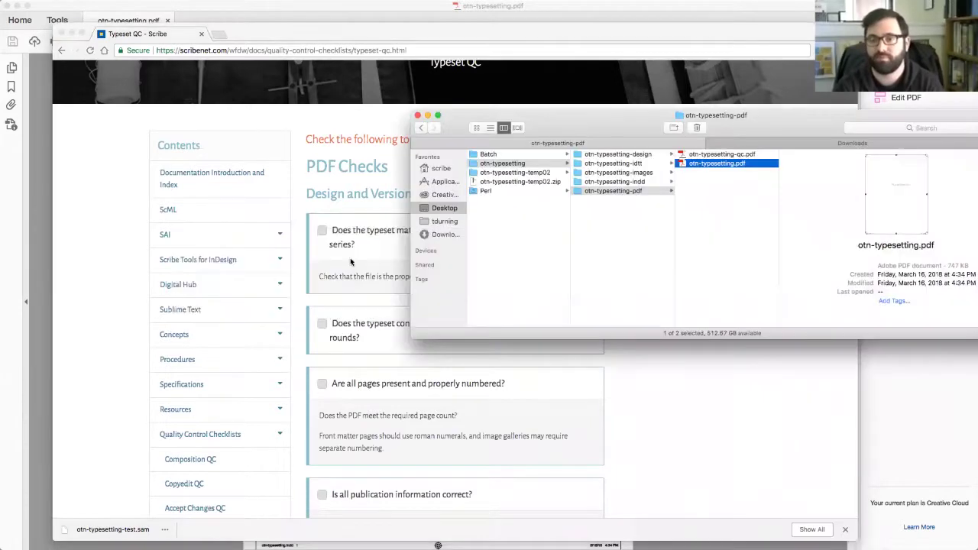
{"action": "key", "text": "Left"}
{"action": "left_click", "coordinate": [630, 155]}
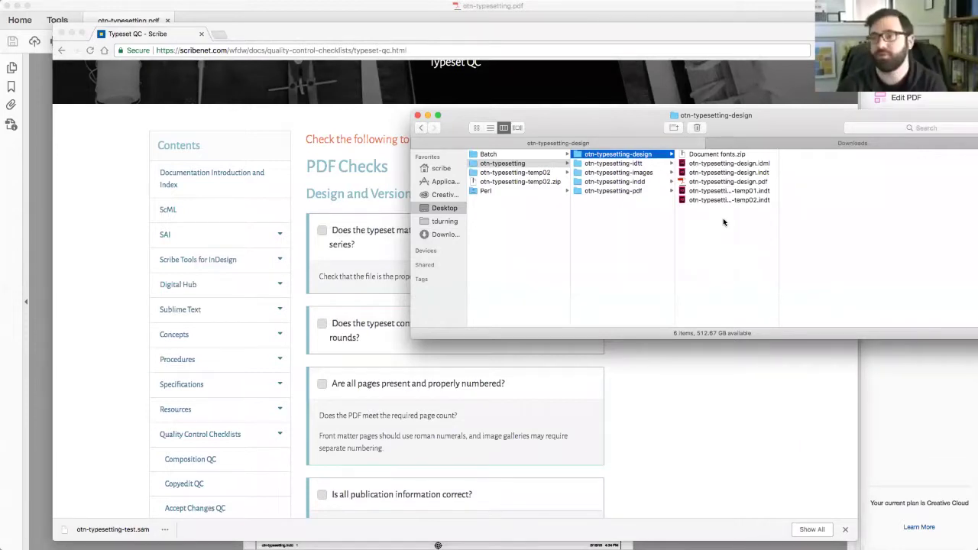
{"action": "double_click", "coordinate": [721, 182]}
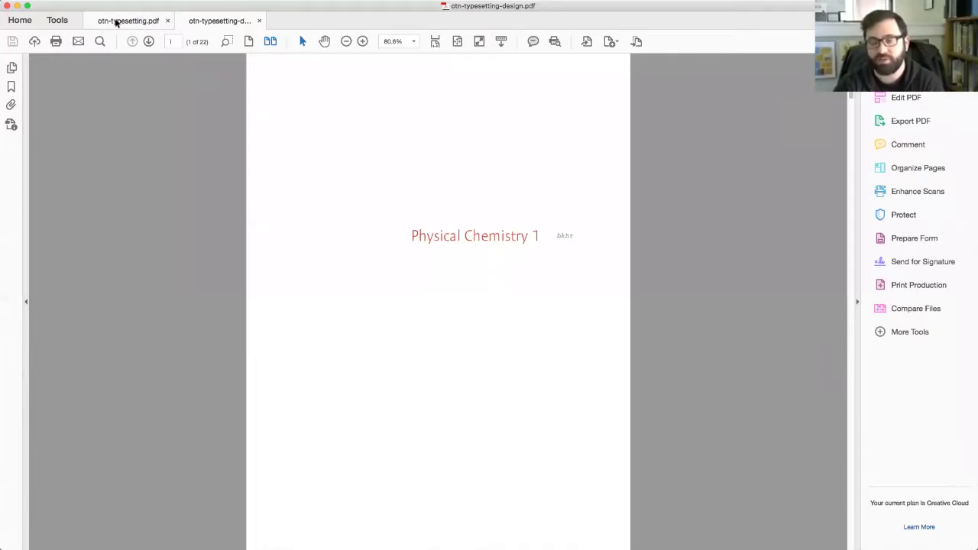
Advance both the typeset and design PDFs to their Chapter 1 opener spreads
{"action": "left_click", "coordinate": [116, 22]}
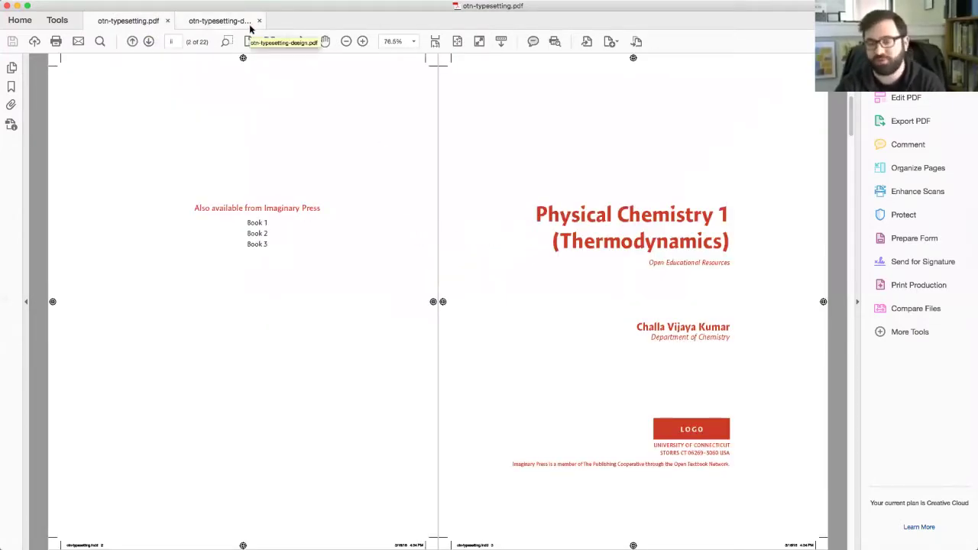
{"action": "key", "text": "Right"}
{"action": "key", "text": "Right"}
{"action": "key", "text": "Right"}
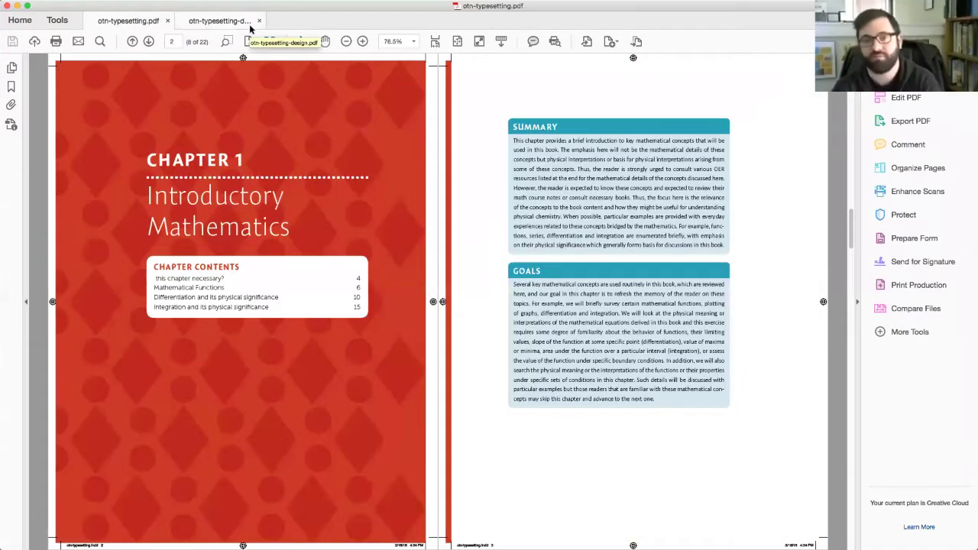
{"action": "left_click", "coordinate": [215, 23]}
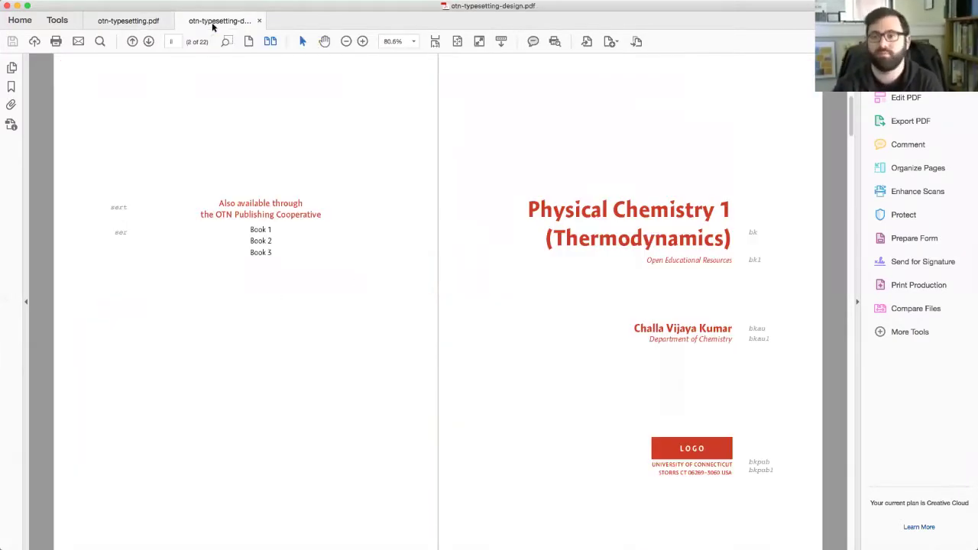
{"action": "key", "text": "Right"}
{"action": "key", "text": "Right"}
{"action": "key", "text": "Right"}
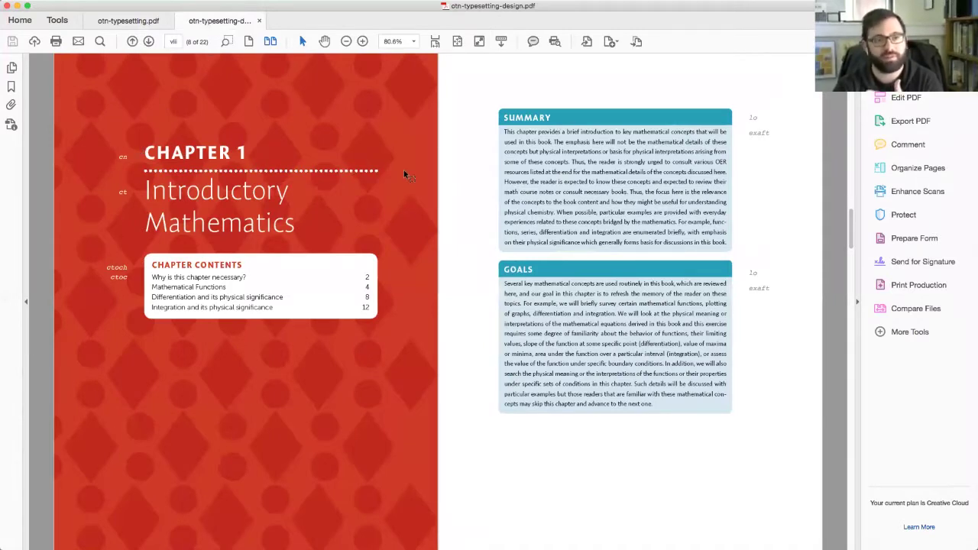
Recheck the typeset opener, then scroll the design PDF to pages 6–7 with Sidebar 1.1
{"action": "left_click", "coordinate": [145, 21]}
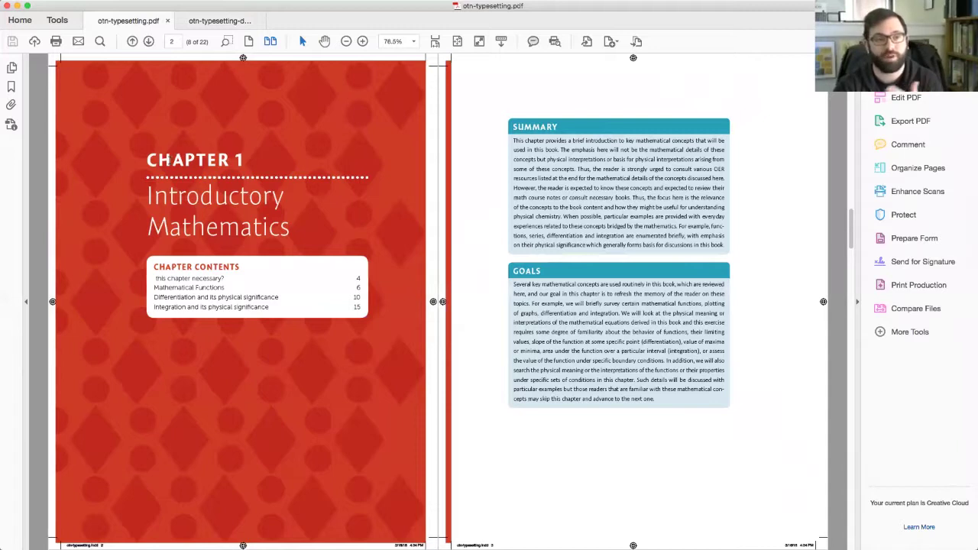
{"action": "left_click", "coordinate": [237, 24]}
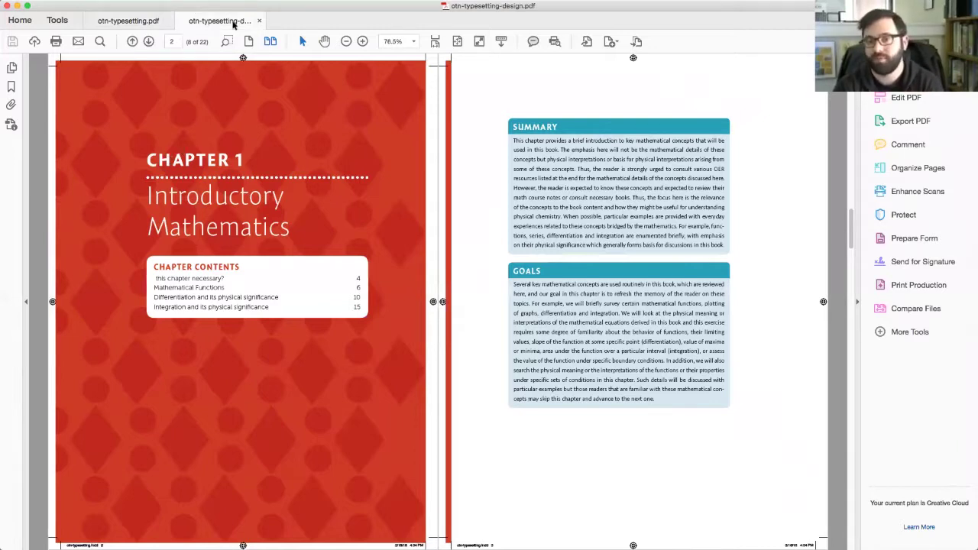
{"action": "scroll", "coordinate": [354, 176], "scroll_direction": "down", "scroll_amount": 2}
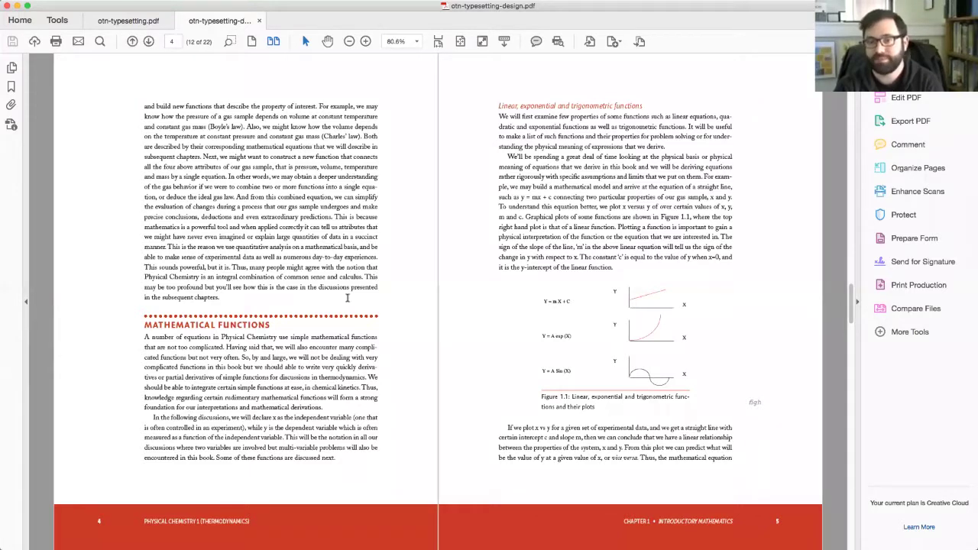
{"action": "scroll", "coordinate": [259, 317], "scroll_direction": "down", "scroll_amount": 2}
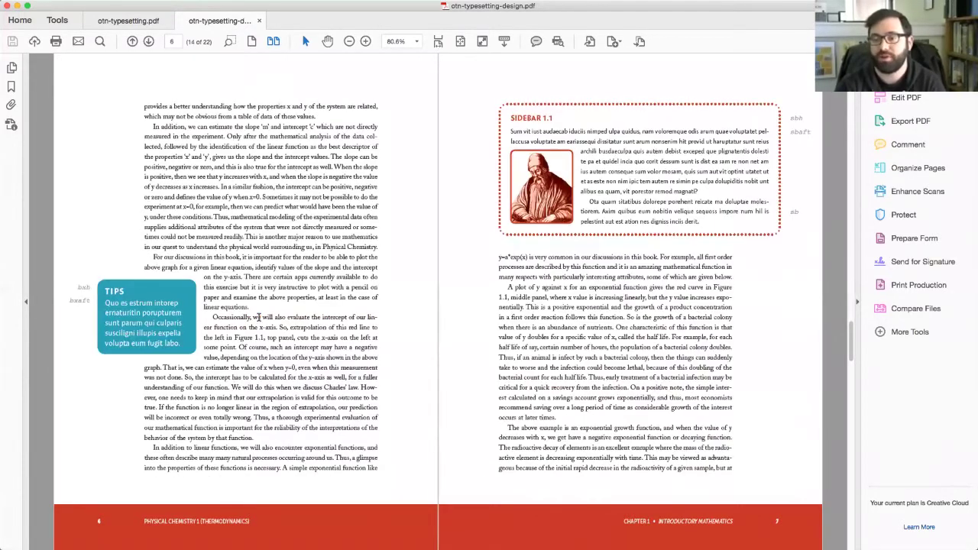
Advance the typeset PDF and inspect the design sample's running footers on pages 6–7
{"action": "left_click", "coordinate": [128, 20]}
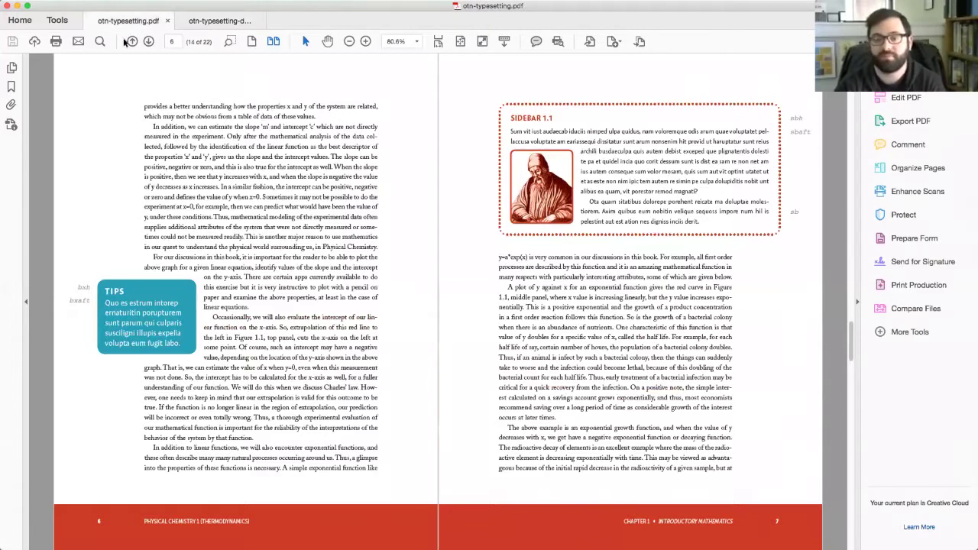
{"action": "scroll", "coordinate": [360, 315], "scroll_direction": "down", "scroll_amount": 2}
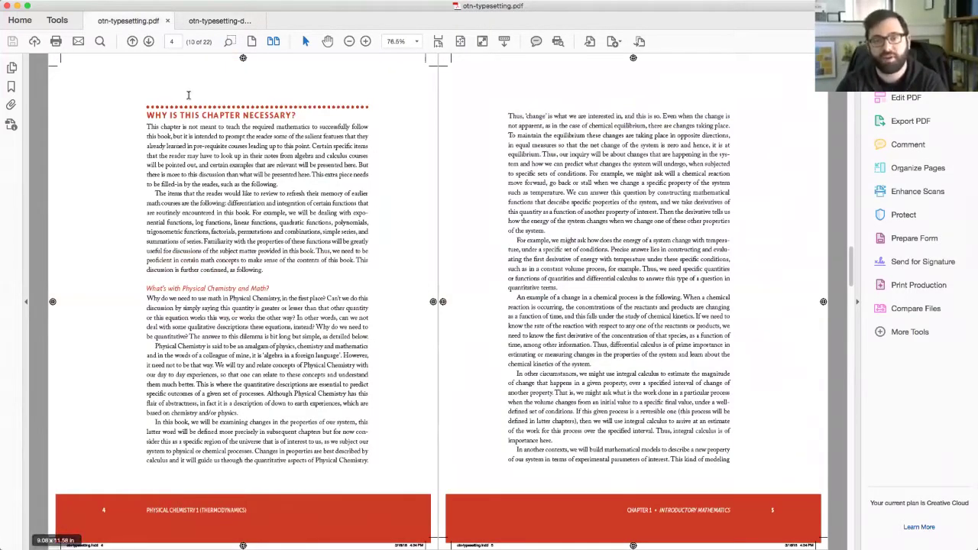
{"action": "left_click", "coordinate": [204, 21]}
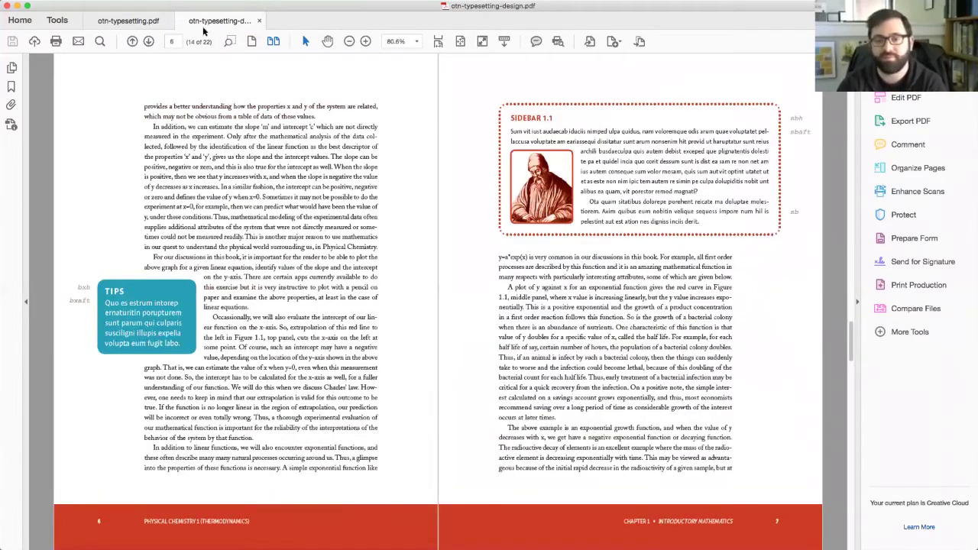
{"action": "left_click_drag", "start_coordinate": [143, 521], "coordinate": [234, 525]}
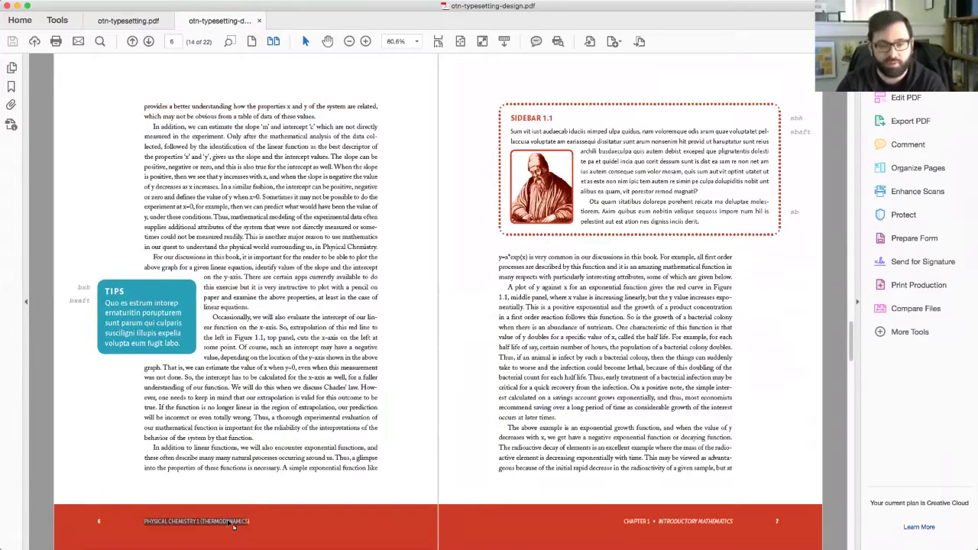
{"action": "left_click_drag", "start_coordinate": [625, 522], "coordinate": [718, 528]}
{"action": "left_click", "coordinate": [718, 528]}
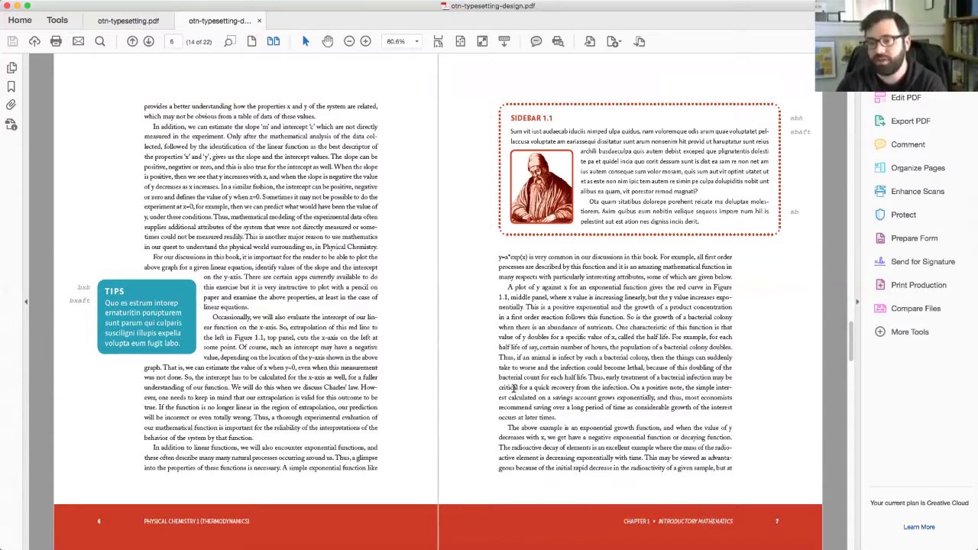
Scroll through the design body spreads, then bring the typeset PDF to pages 8–9
{"action": "scroll", "coordinate": [473, 386], "scroll_direction": "up", "scroll_amount": 2}
{"action": "scroll", "coordinate": [408, 344], "scroll_direction": "down", "scroll_amount": 2}
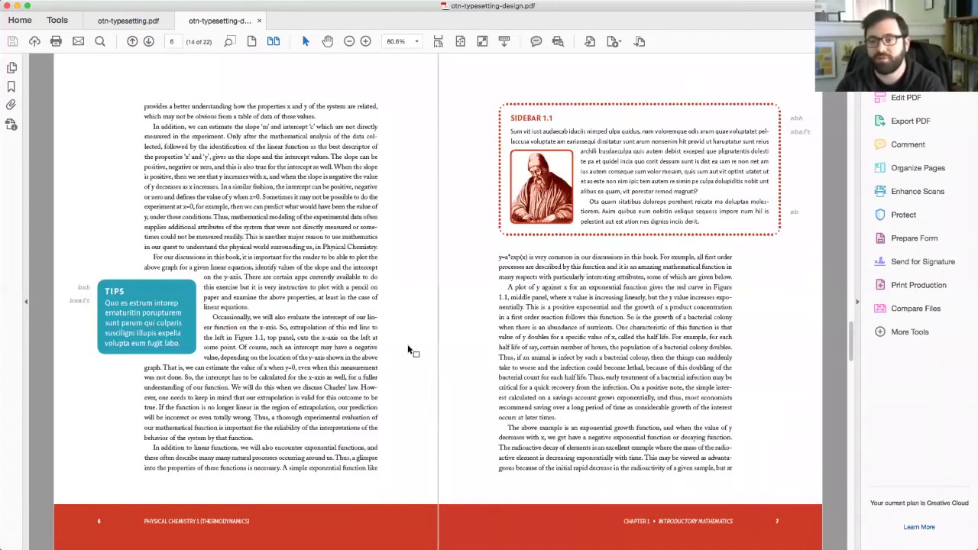
{"action": "scroll", "coordinate": [483, 389], "scroll_direction": "down", "scroll_amount": 2}
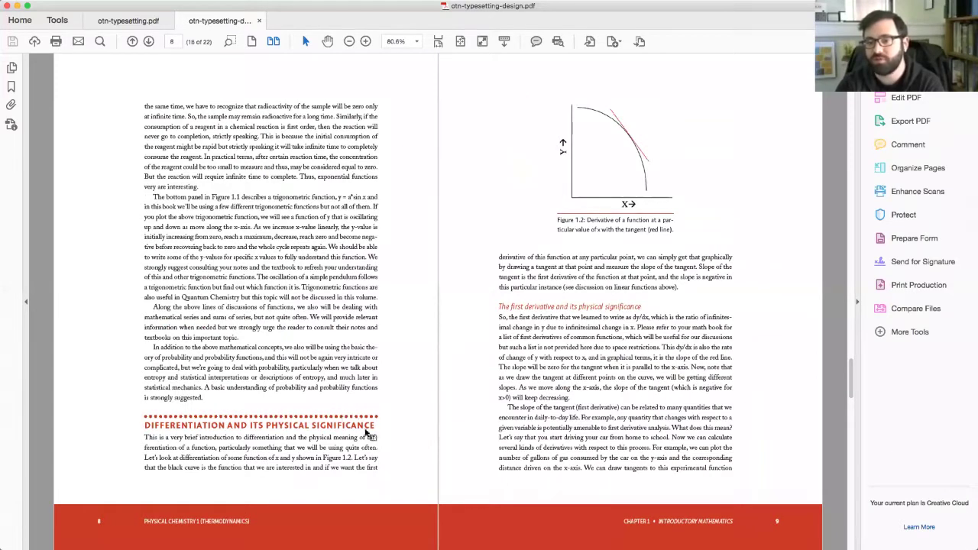
{"action": "scroll", "coordinate": [515, 470], "scroll_direction": "down", "scroll_amount": 2}
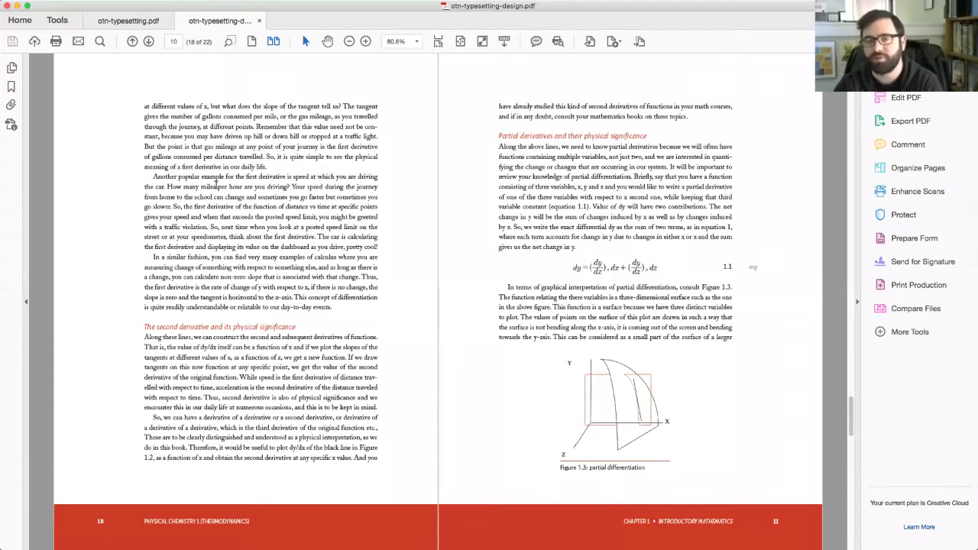
{"action": "left_click", "coordinate": [118, 21]}
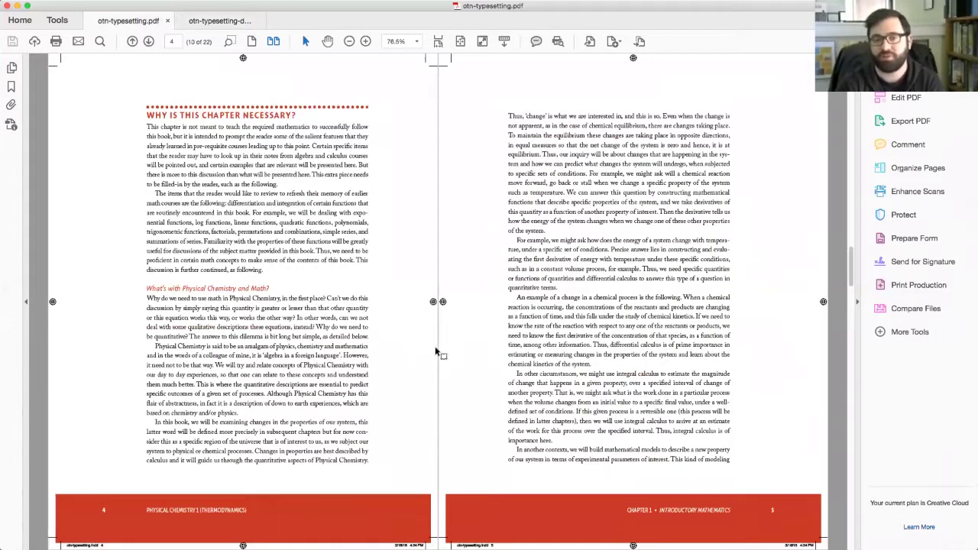
{"action": "scroll", "coordinate": [437, 409], "scroll_direction": "down", "scroll_amount": 2}
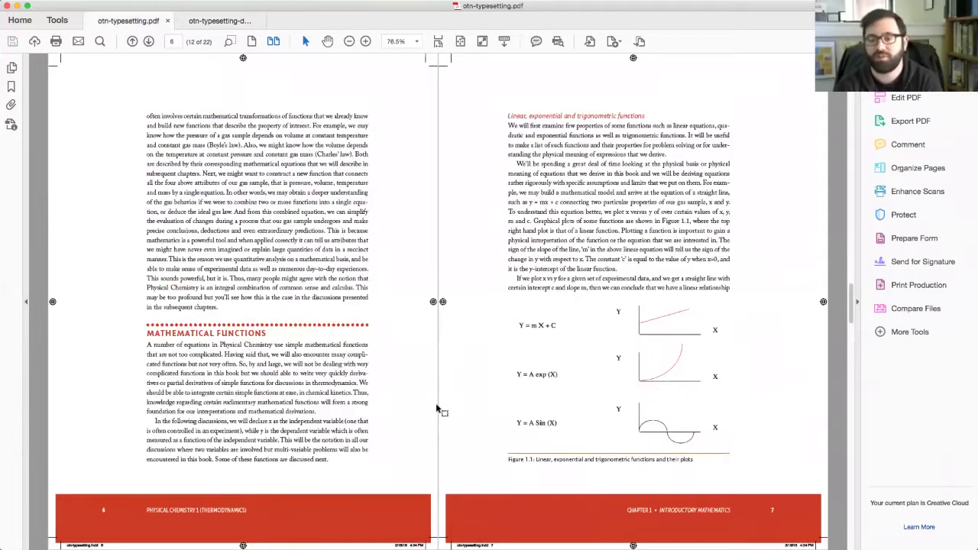
{"action": "scroll", "coordinate": [437, 408], "scroll_direction": "down", "scroll_amount": 2}
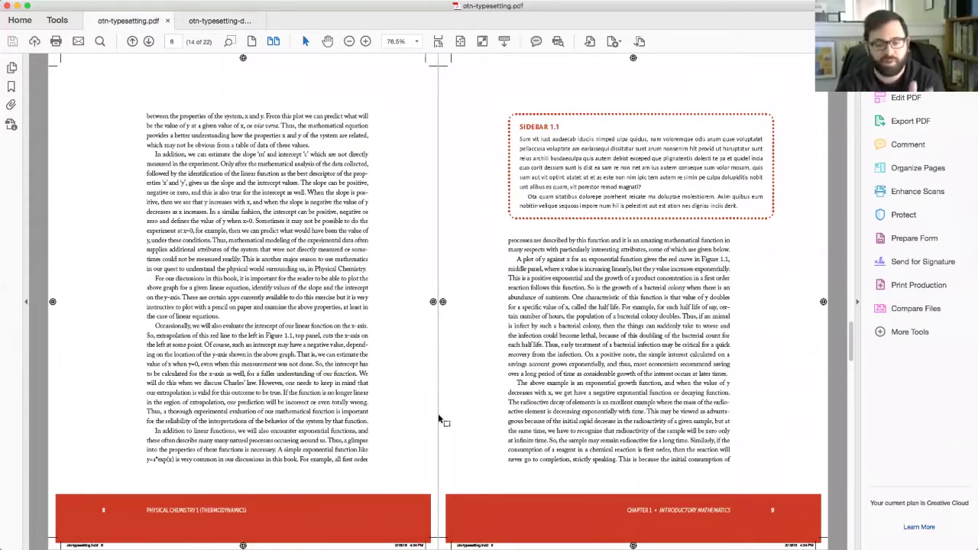
{"action": "key", "text": "super+Tab"}
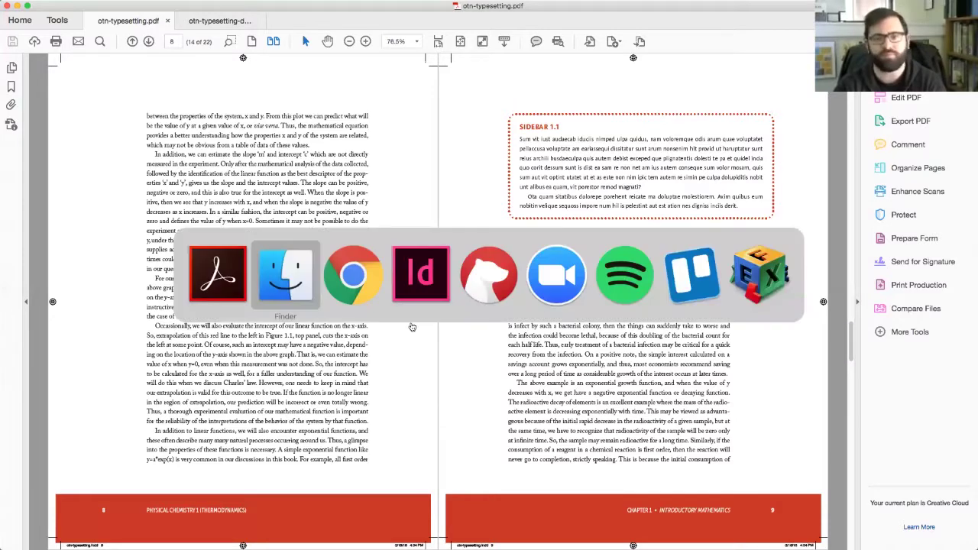
{"action": "left_click", "coordinate": [353, 277]}
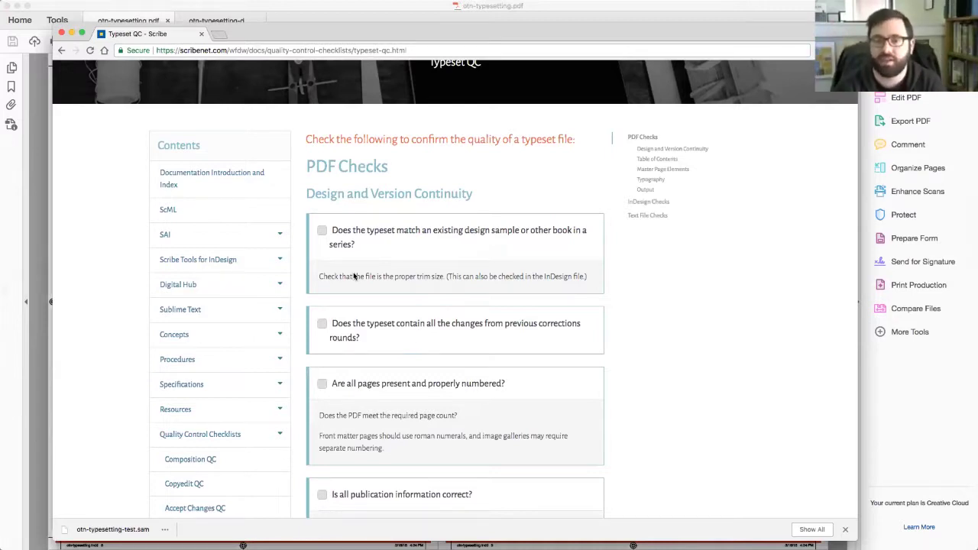
{"action": "scroll", "coordinate": [417, 348], "scroll_direction": "down", "scroll_amount": 3}
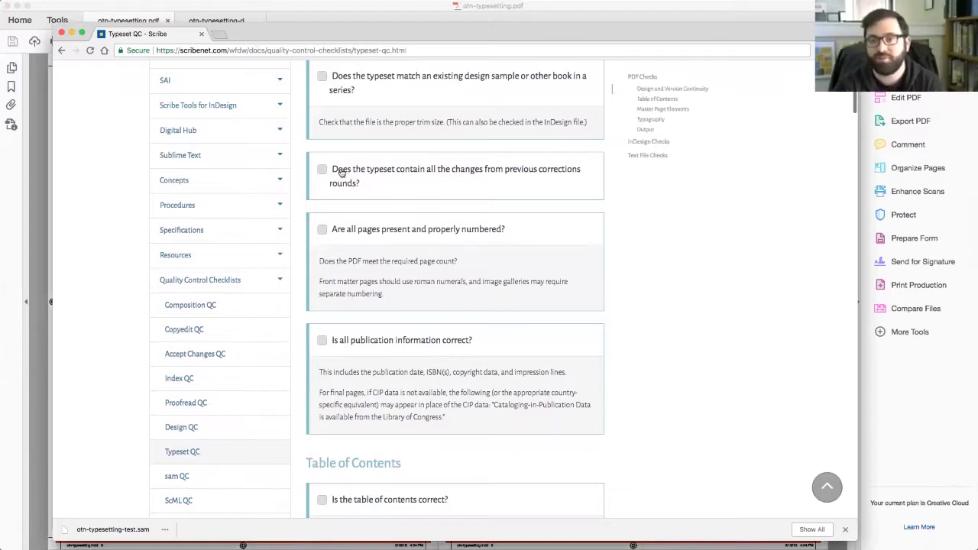
{"action": "left_click", "coordinate": [386, 173]}
{"action": "left_click", "coordinate": [376, 172]}
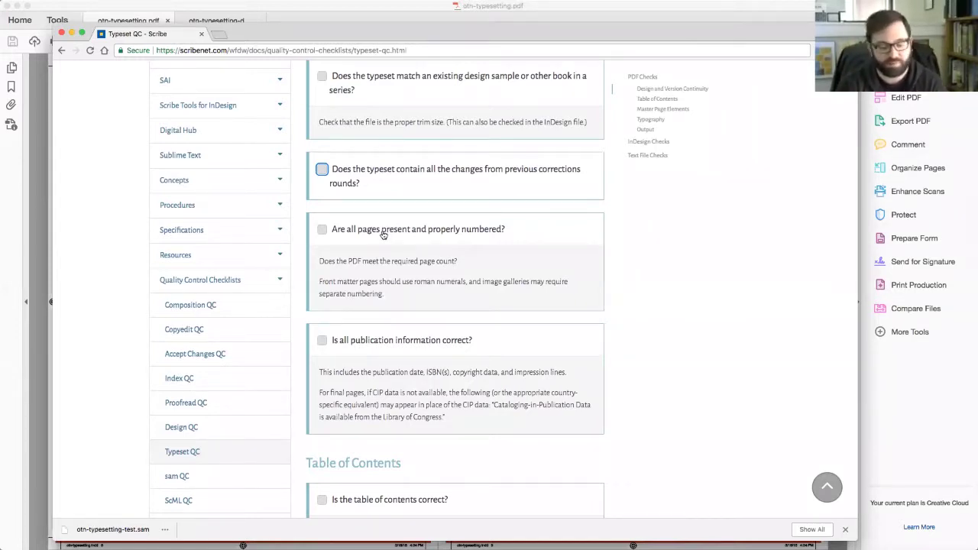
{"action": "key", "text": "super+Tab"}
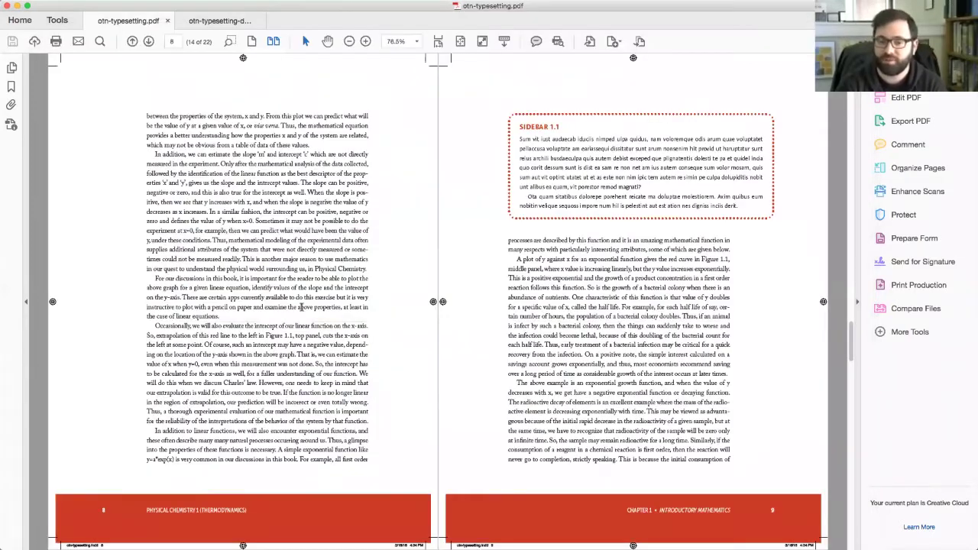
Scroll the typeset PDF back to the Contents and forward to pages 4–5
{"action": "scroll", "coordinate": [258, 421], "scroll_direction": "up", "scroll_amount": 10}
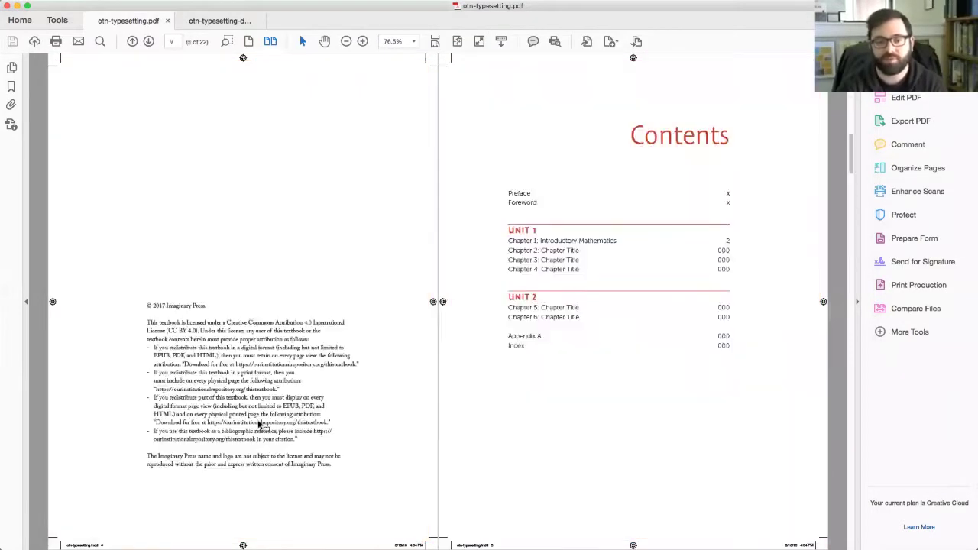
{"action": "scroll", "coordinate": [258, 422], "scroll_direction": "down", "scroll_amount": 2}
{"action": "scroll", "coordinate": [258, 422], "scroll_direction": "down", "scroll_amount": 4}
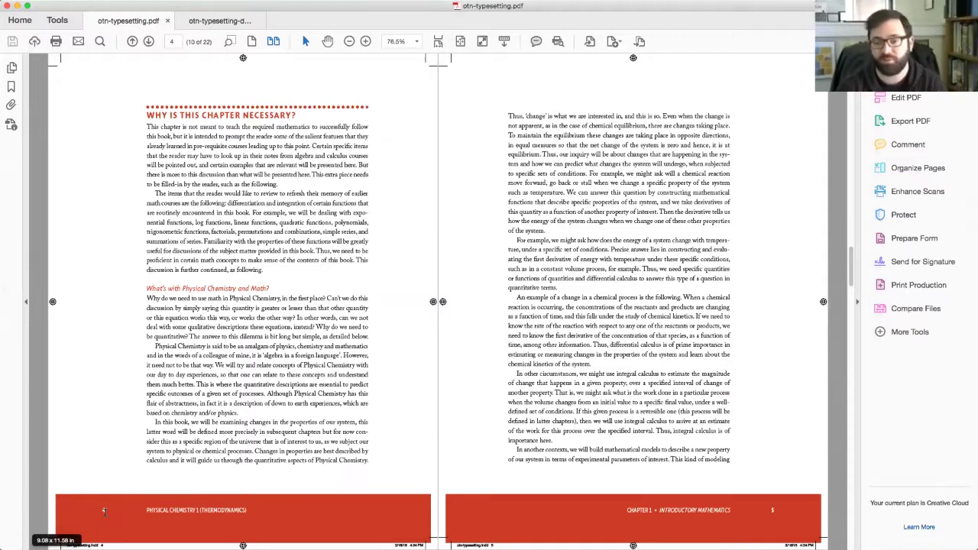
{"action": "key", "text": "super+Tab"}
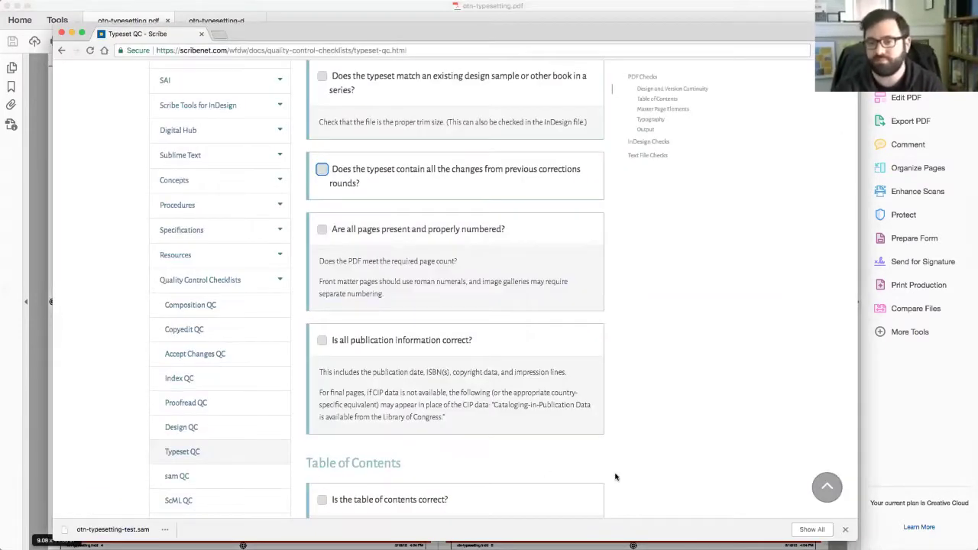
Scroll the Typeset QC checklist to its Table of Contents and Master Page Elements questions
{"action": "scroll", "coordinate": [662, 418], "scroll_direction": "down", "scroll_amount": 5}
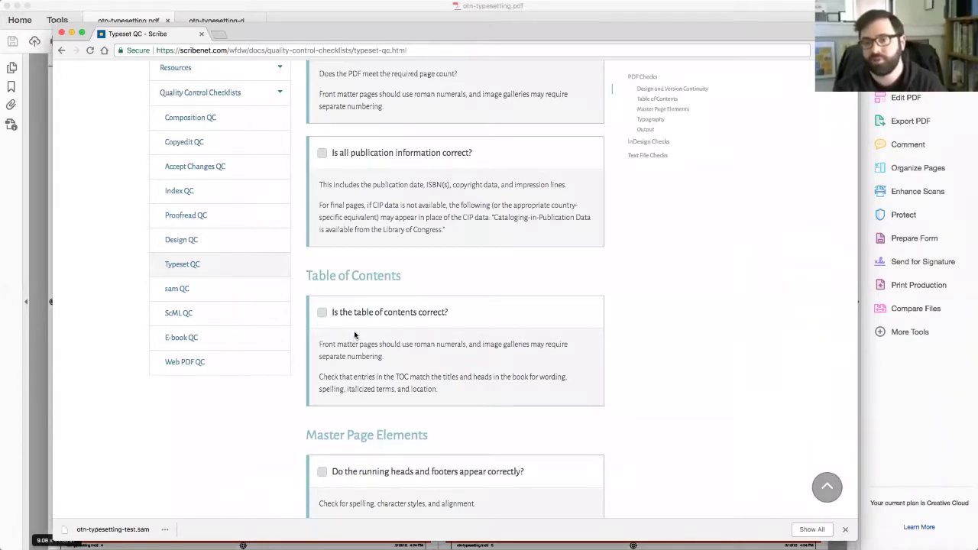
{"action": "scroll", "coordinate": [356, 333], "scroll_direction": "down", "scroll_amount": 3}
{"action": "scroll", "coordinate": [331, 174], "scroll_direction": "up", "scroll_amount": 1}
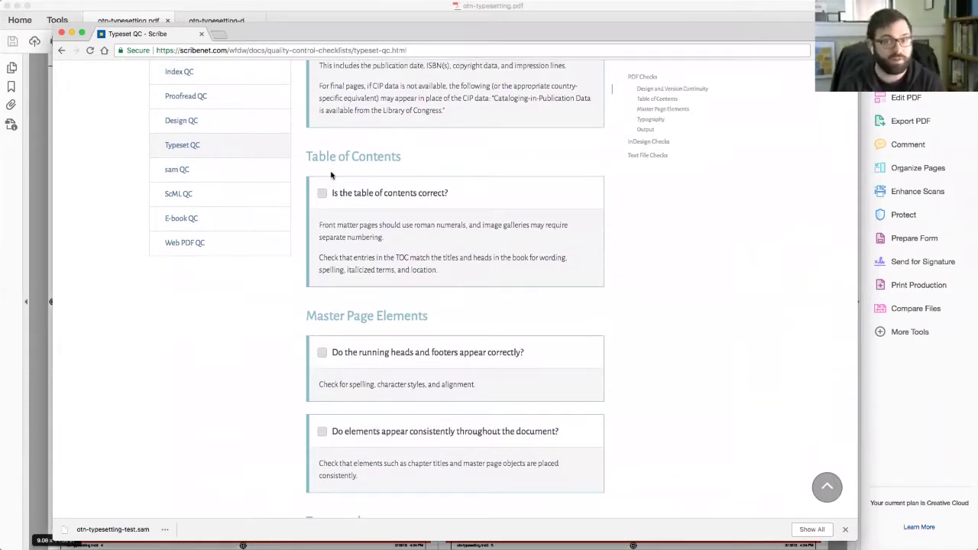
Confirm Chapter 1's Contents page number 2 lands on the 'Introductory Mathematics' opener spread
{"action": "key", "text": "super+Tab"}
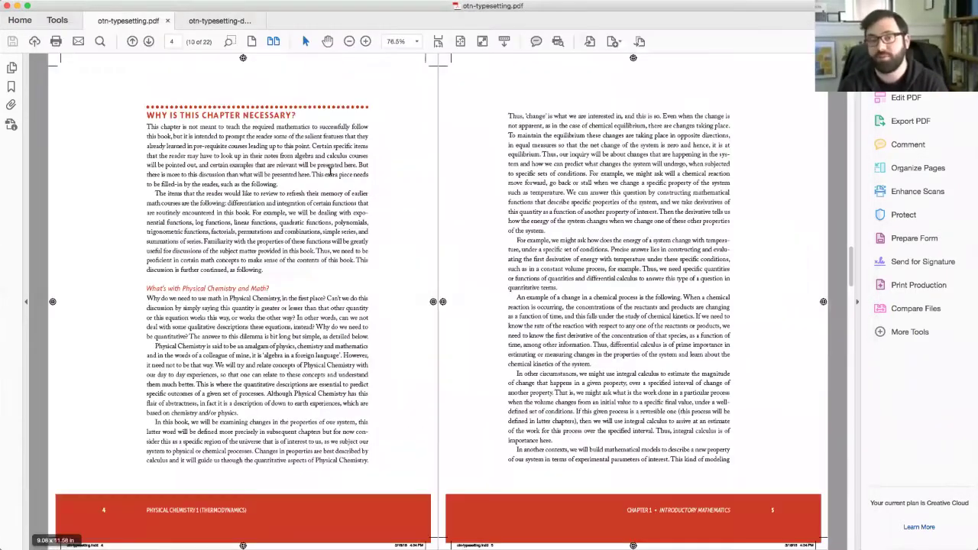
{"action": "scroll", "coordinate": [330, 173], "scroll_direction": "up", "scroll_amount": 5}
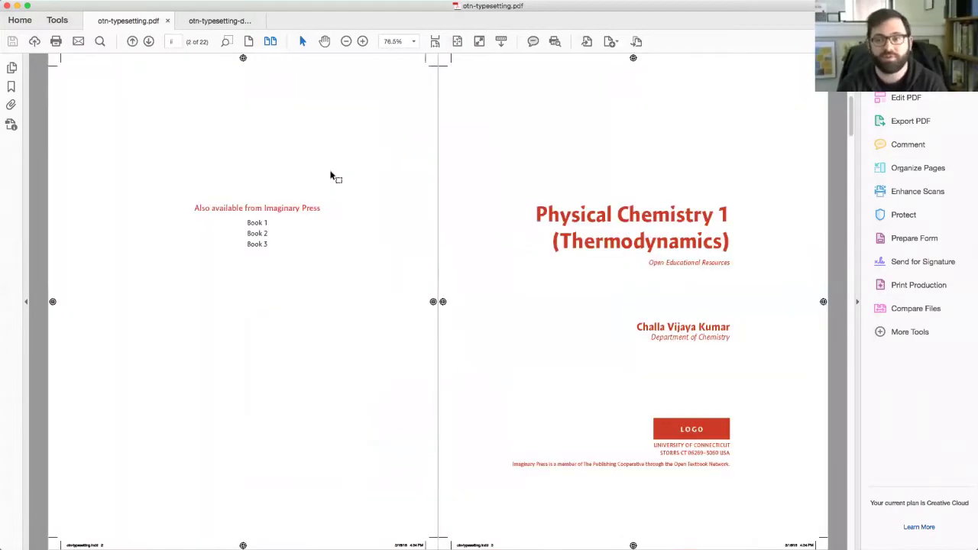
{"action": "scroll", "coordinate": [330, 172], "scroll_direction": "down", "scroll_amount": 1}
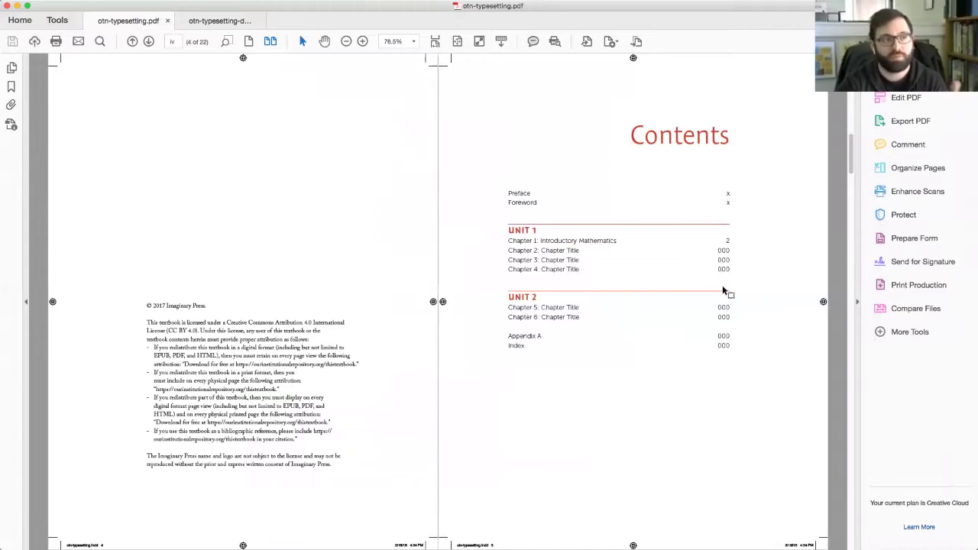
{"action": "double_click", "coordinate": [728, 241]}
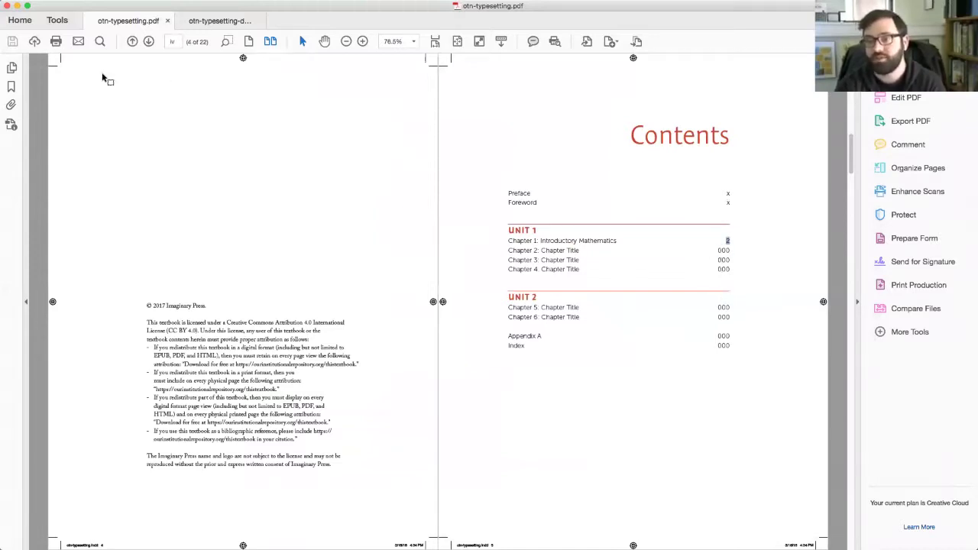
{"action": "left_click", "coordinate": [172, 41]}
{"action": "type", "text": "2"}
{"action": "key", "text": "Return"}
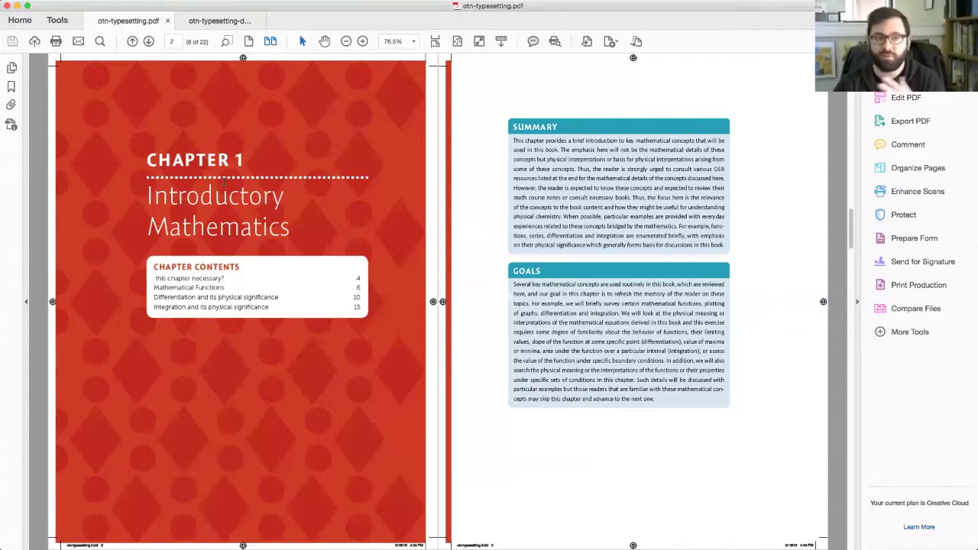
{"action": "key", "text": "super+Tab"}
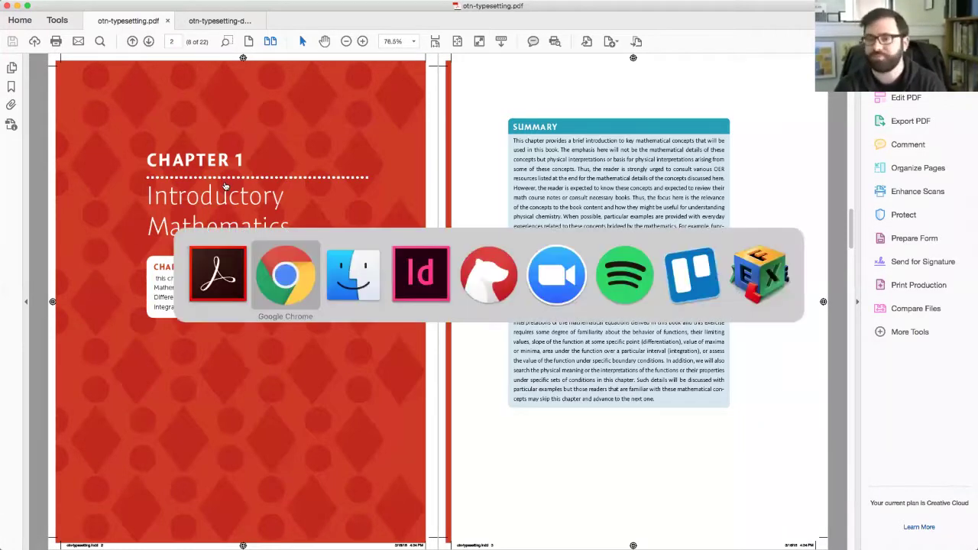
Scroll the checklist down to the Master Page Elements heading and highlight it
{"action": "scroll", "coordinate": [668, 340], "scroll_direction": "down", "scroll_amount": 5}
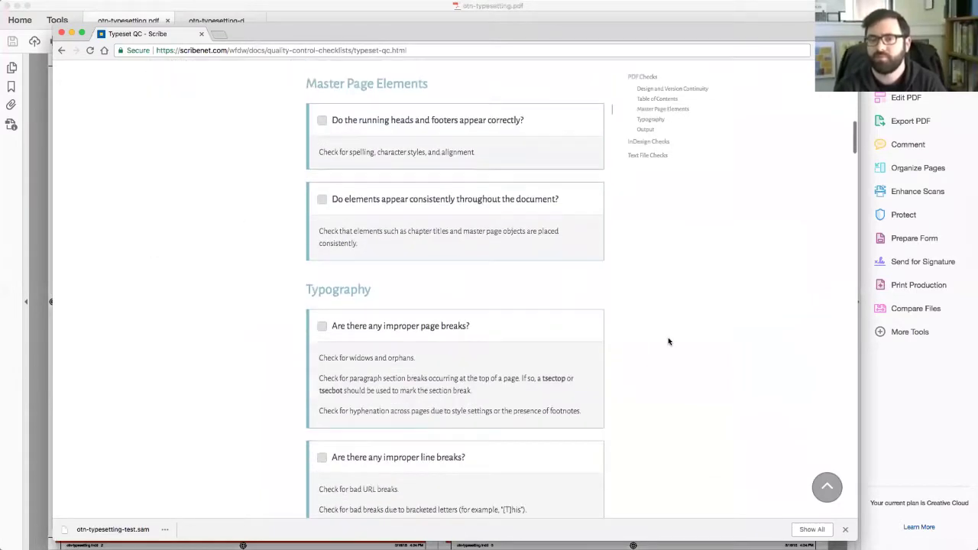
{"action": "double_click", "coordinate": [329, 79]}
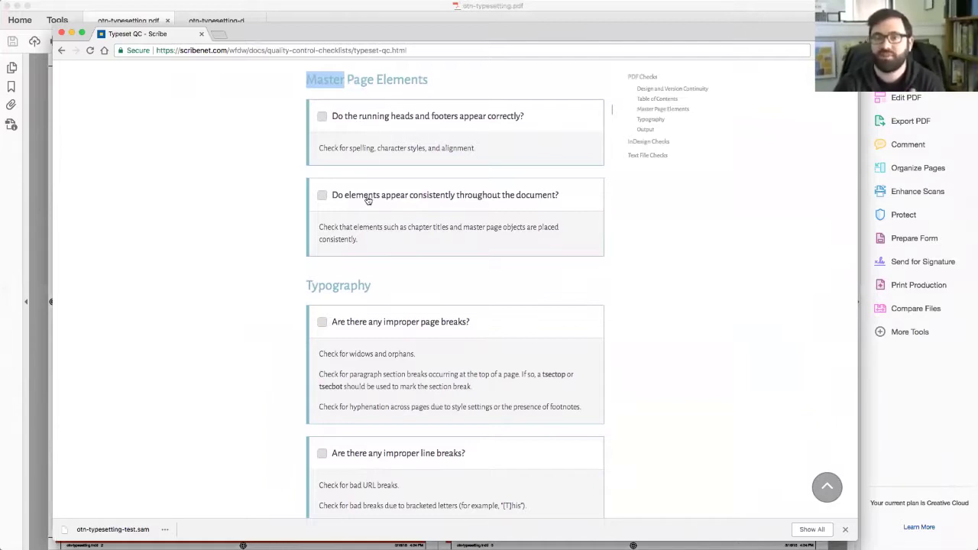
Review the PDF's Chapter 1 opening spread, then go back to the checklist
{"action": "left_click", "coordinate": [254, 9]}
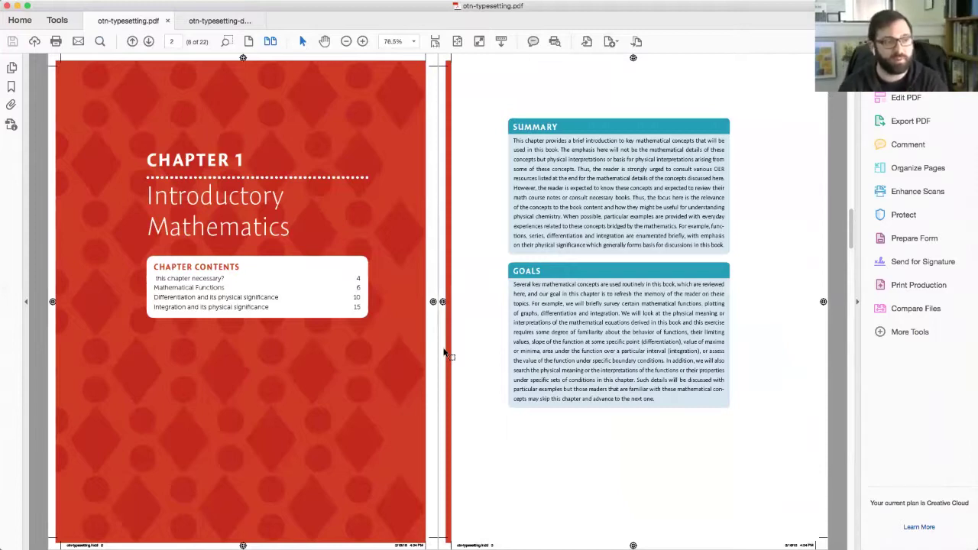
{"action": "key", "text": "super+Tab"}
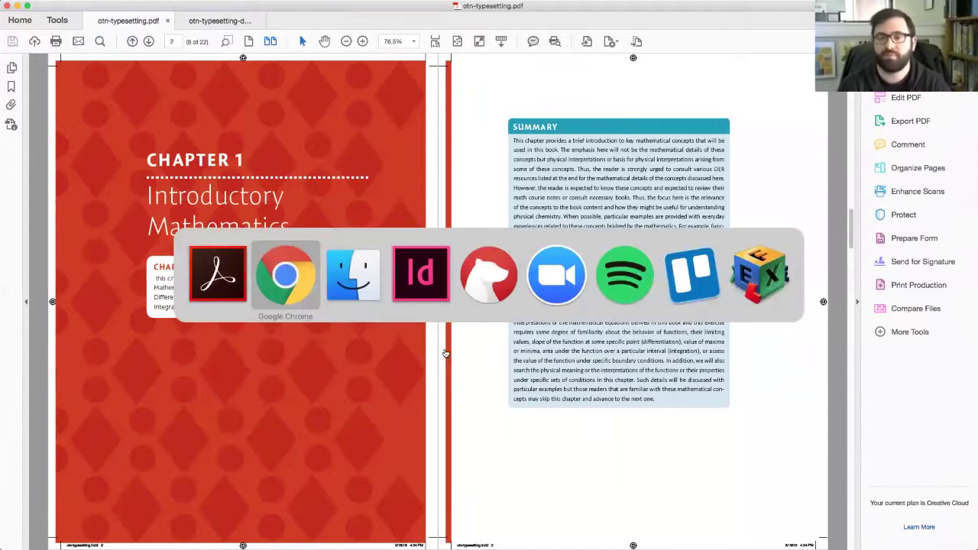
Scroll down to the Typography section and highlight its heading
{"action": "scroll", "coordinate": [447, 351], "scroll_direction": "down", "scroll_amount": 5}
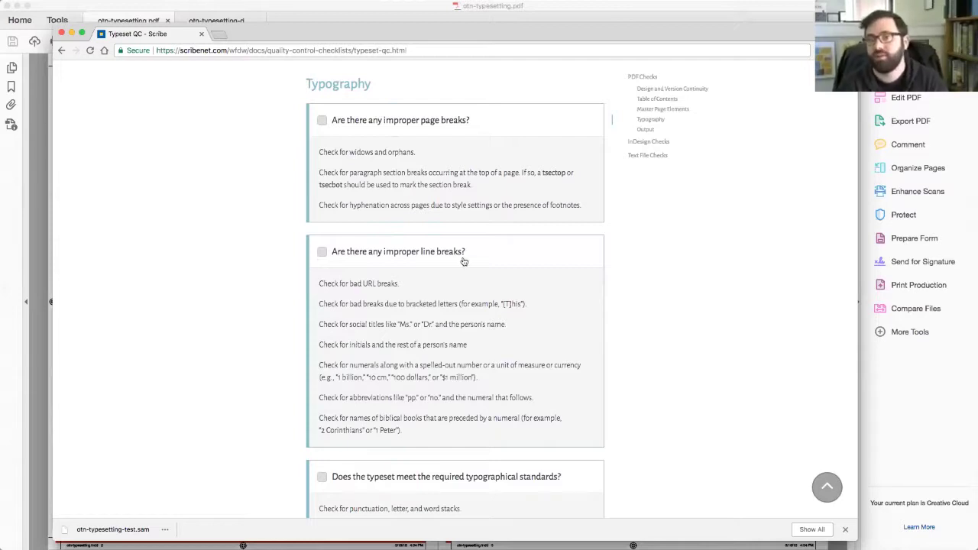
{"action": "double_click", "coordinate": [312, 85]}
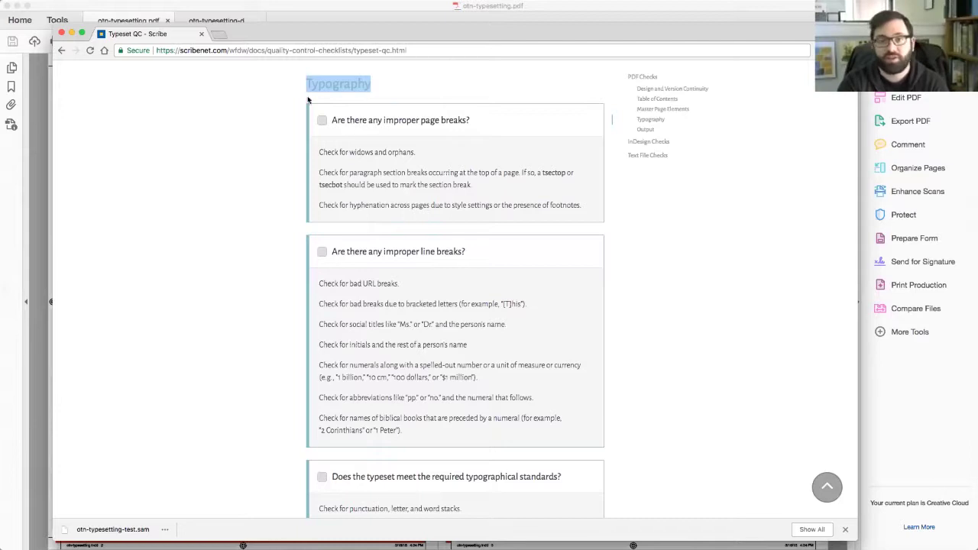
Page the PDF back to the Contents spread, then forward to the Unit One opener (7 of 22)
{"action": "left_click", "coordinate": [273, 16]}
{"action": "scroll", "coordinate": [414, 250], "scroll_direction": "up", "scroll_amount": 2}
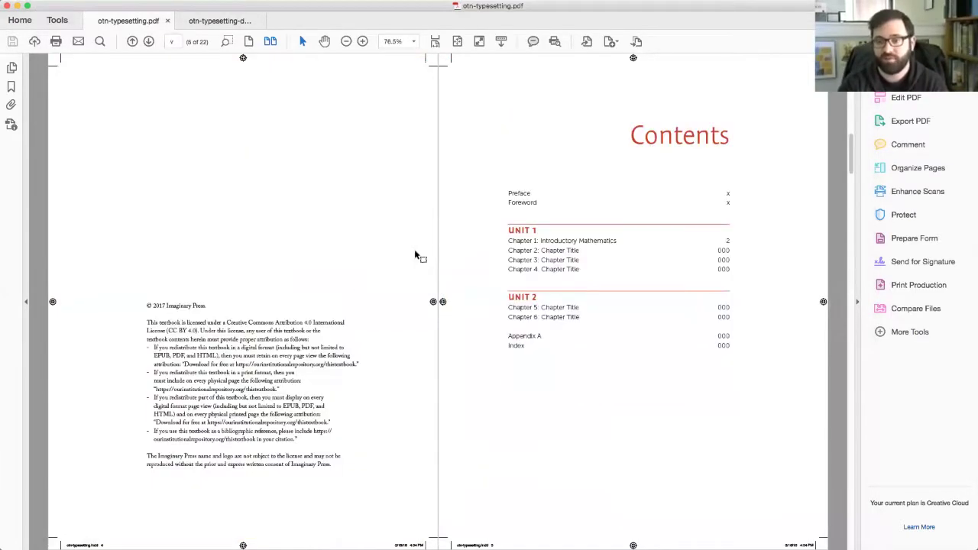
{"action": "scroll", "coordinate": [525, 364], "scroll_direction": "down", "scroll_amount": 2}
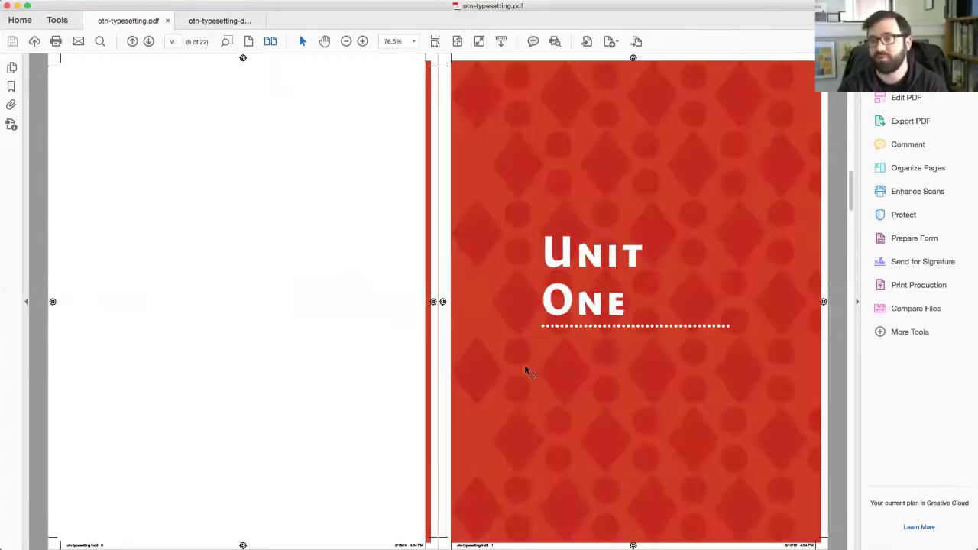
{"action": "scroll", "coordinate": [526, 369], "scroll_direction": "up", "scroll_amount": 1}
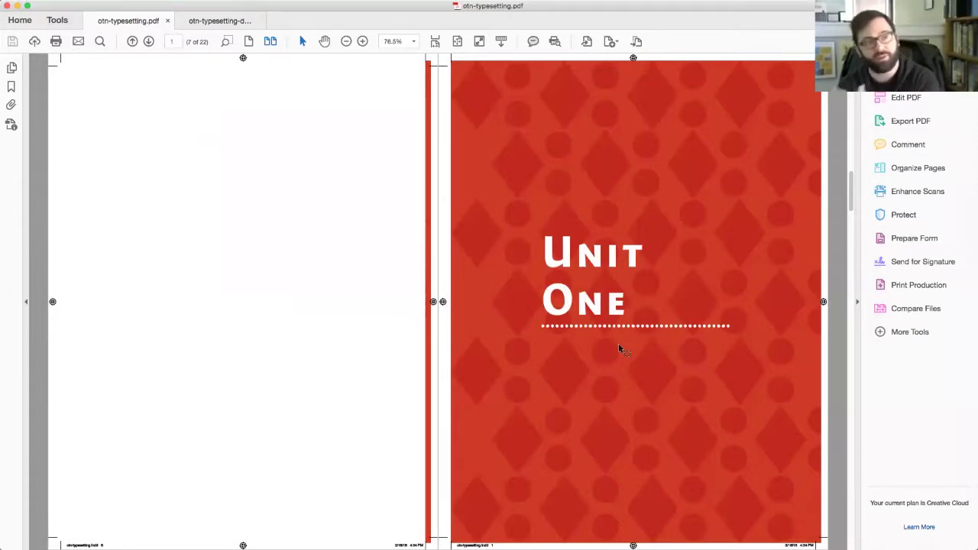
Highlight the improper line-break checks in the checklist, including the social titles item
{"action": "key", "text": "super+Tab"}
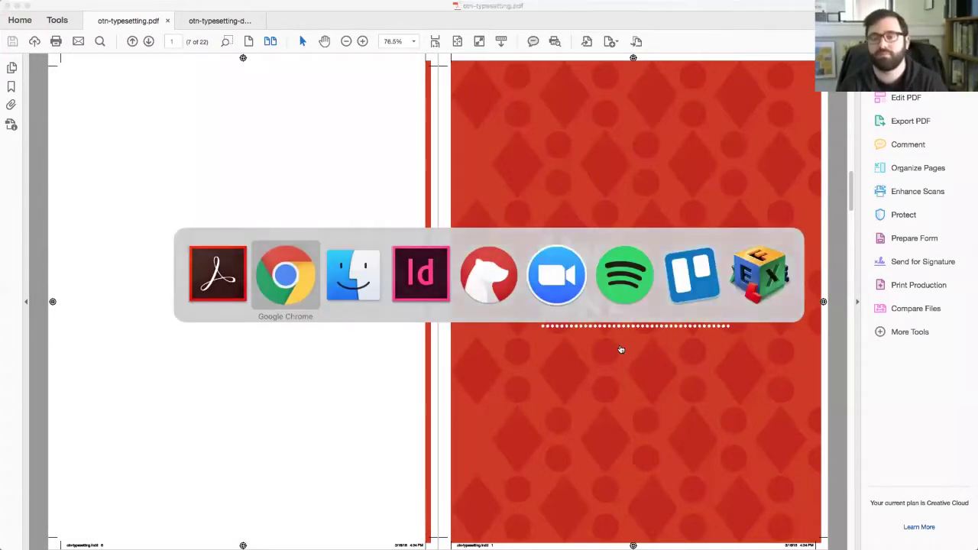
{"action": "scroll", "coordinate": [620, 340], "scroll_direction": "down", "scroll_amount": 3}
{"action": "scroll", "coordinate": [620, 340], "scroll_direction": "up", "scroll_amount": 1}
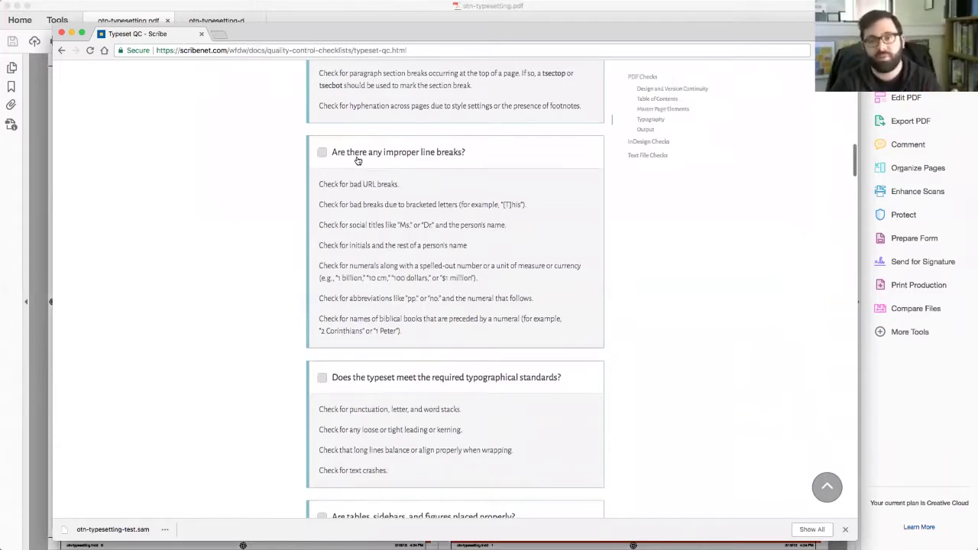
{"action": "left_click_drag", "start_coordinate": [338, 182], "coordinate": [394, 313]}
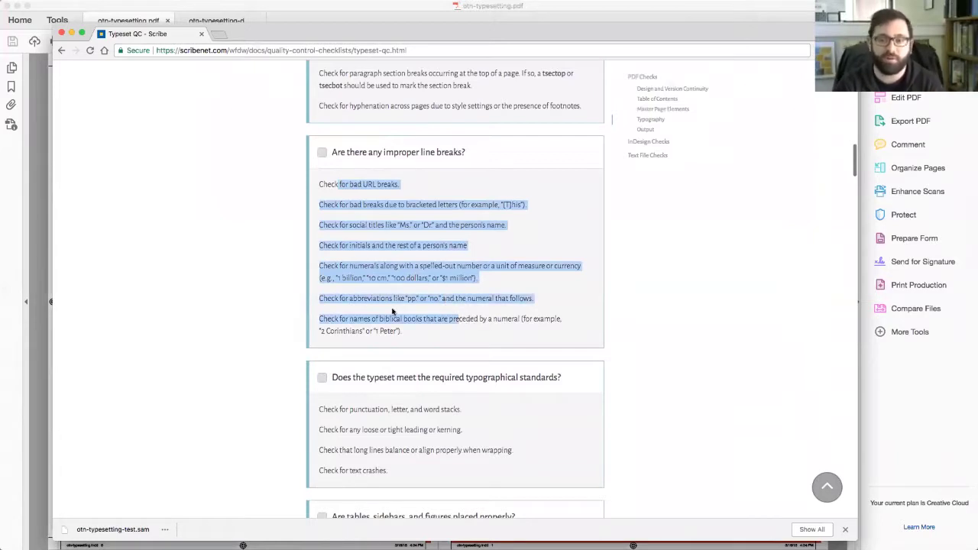
{"action": "left_click", "coordinate": [394, 313]}
{"action": "left_click_drag", "start_coordinate": [362, 224], "coordinate": [397, 225]}
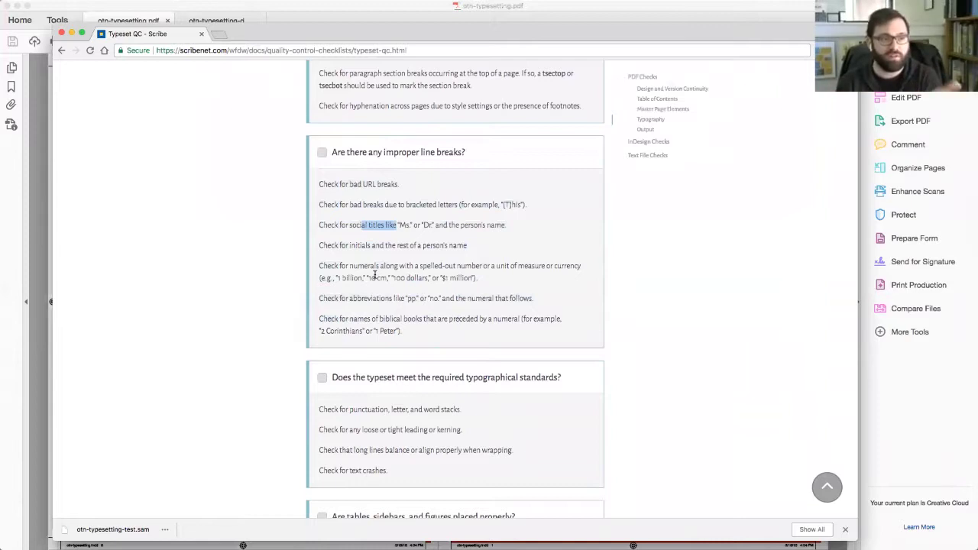
Go over the typographical-standards check, highlighting its leading and balance wording, then scroll to Output
{"action": "scroll", "coordinate": [375, 276], "scroll_direction": "down", "scroll_amount": 5}
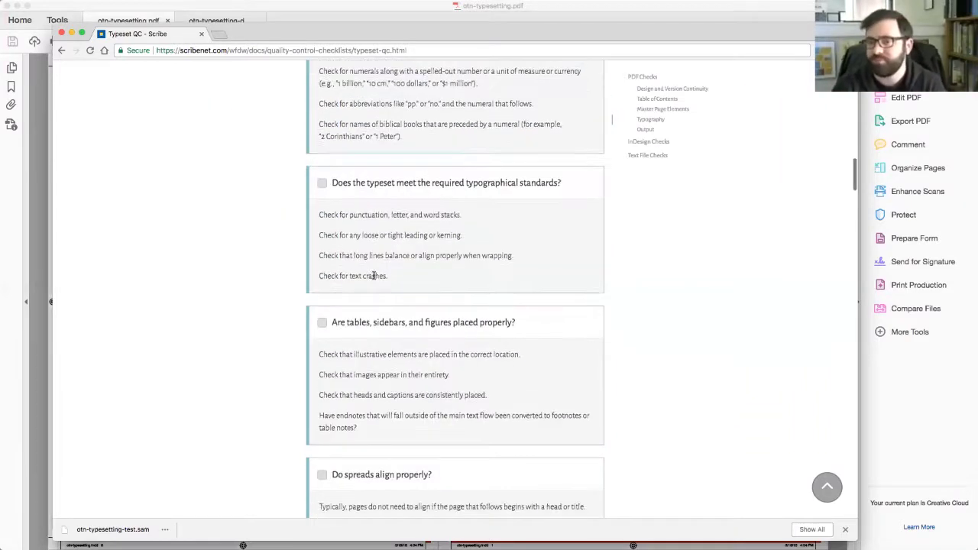
{"action": "left_click_drag", "start_coordinate": [367, 184], "coordinate": [392, 183]}
{"action": "triple_click", "coordinate": [392, 183]}
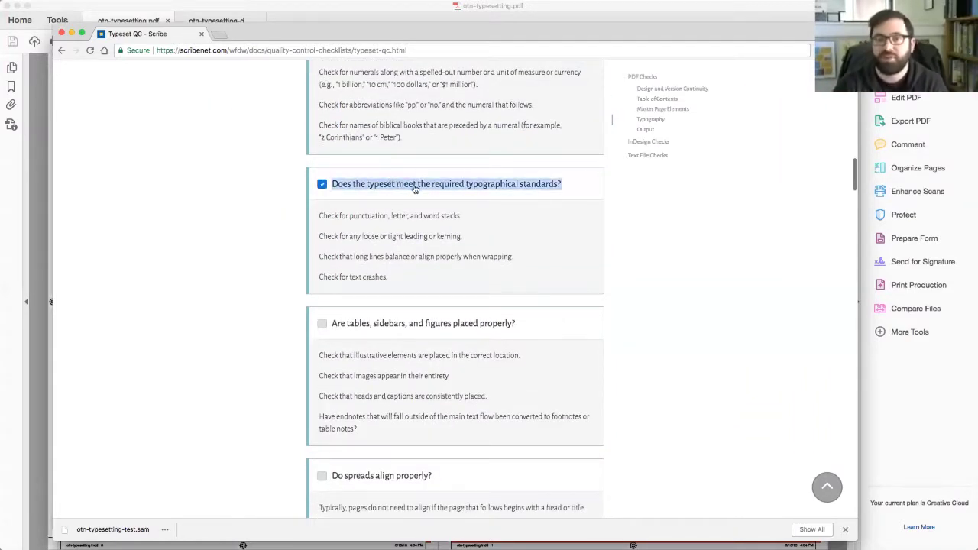
{"action": "left_click", "coordinate": [416, 188]}
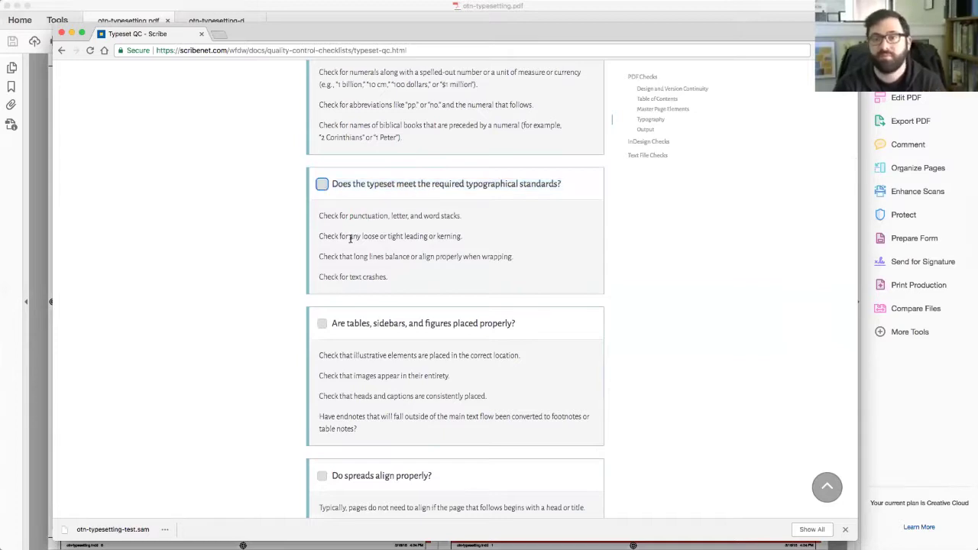
{"action": "left_click_drag", "start_coordinate": [350, 237], "coordinate": [405, 237]}
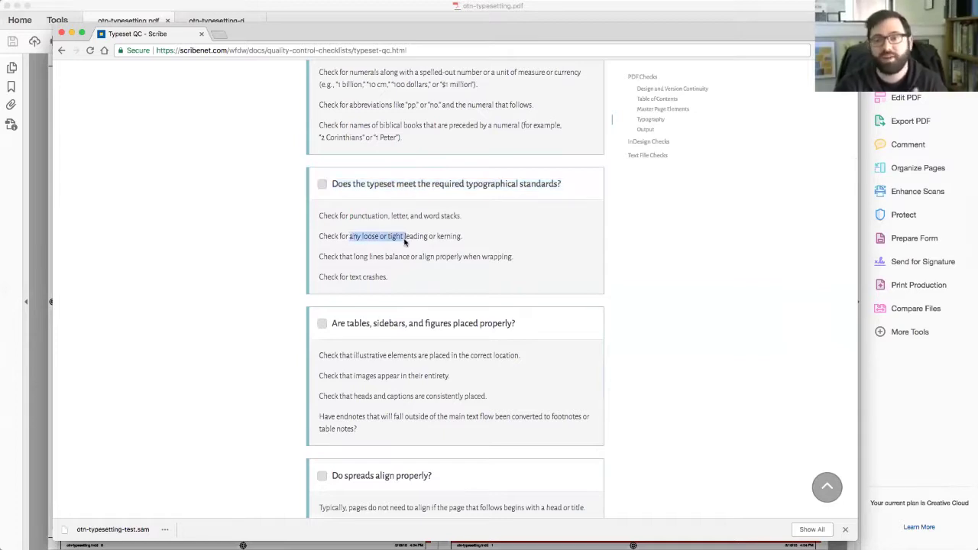
{"action": "double_click", "coordinate": [387, 255]}
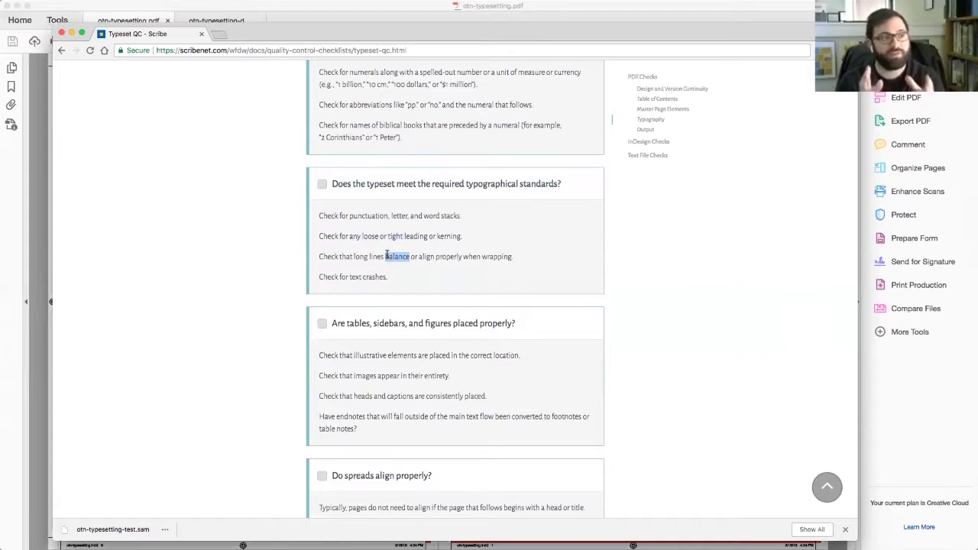
{"action": "scroll", "coordinate": [649, 294], "scroll_direction": "down", "scroll_amount": 2}
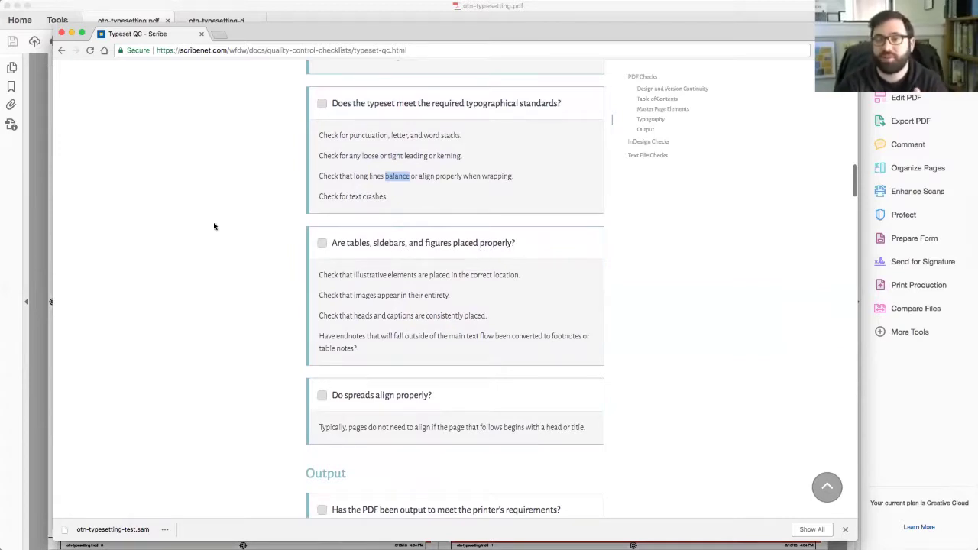
{"action": "scroll", "coordinate": [220, 232], "scroll_direction": "down", "scroll_amount": 3}
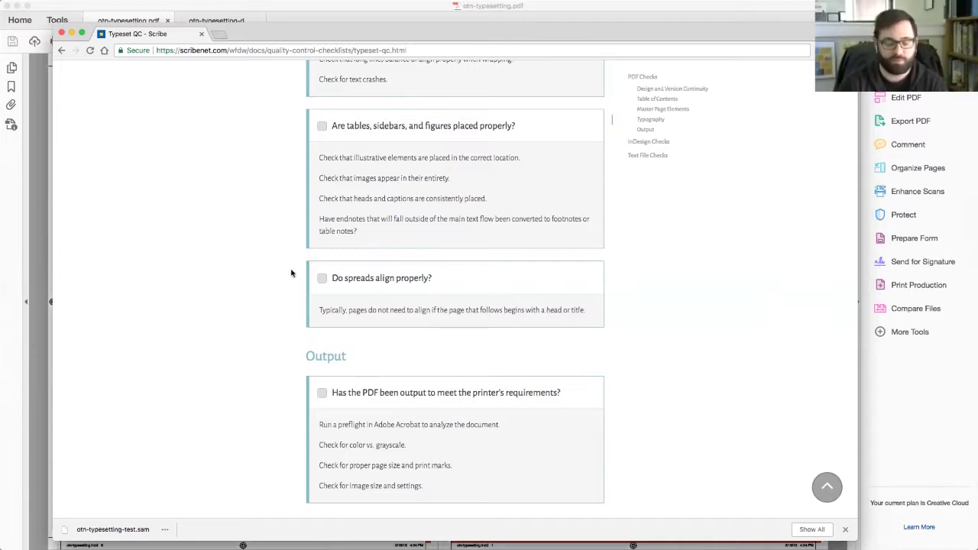
Step to the pages 4–5 spread and compare the bottom text lines of both pages
{"action": "key", "text": "super+Tab"}
{"action": "key", "text": "Right"}
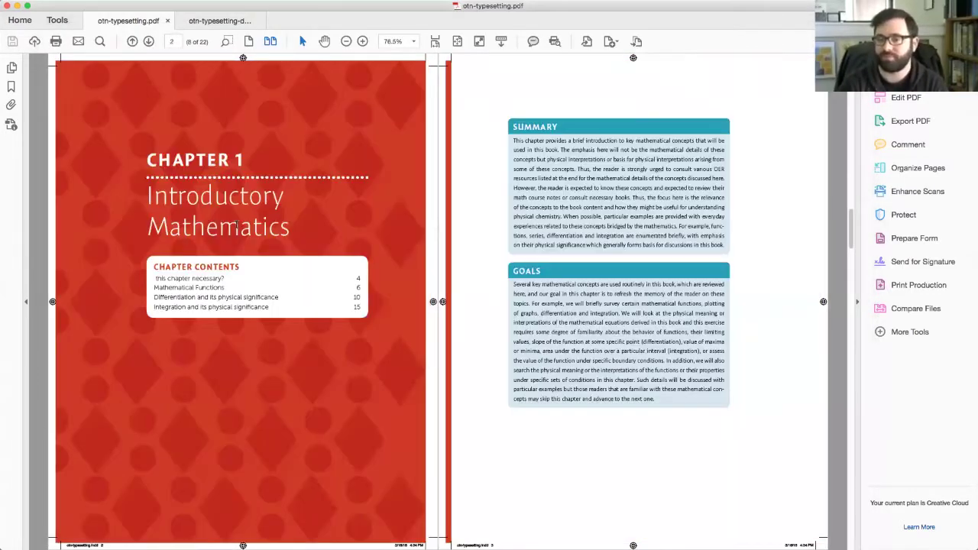
{"action": "key", "text": "Right"}
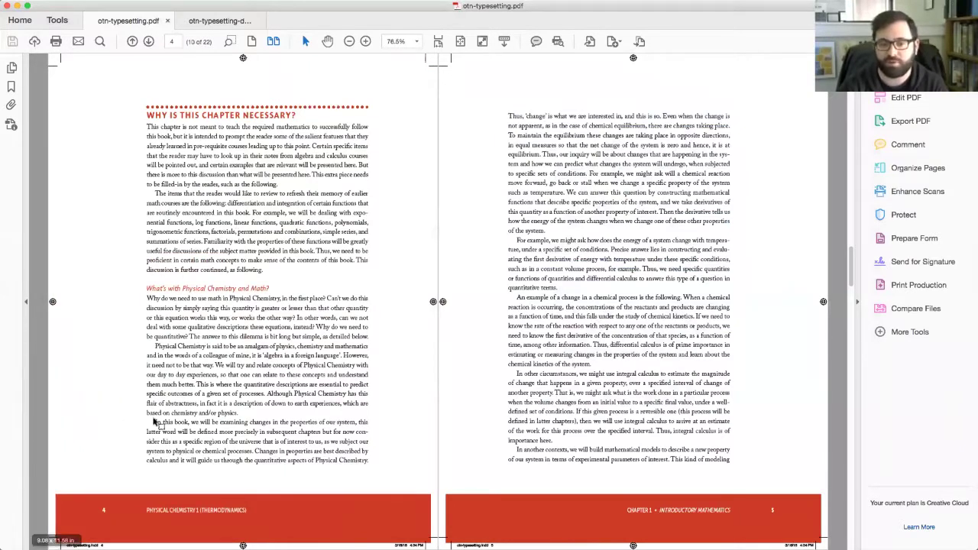
{"action": "left_click_drag", "start_coordinate": [153, 422], "coordinate": [793, 468]}
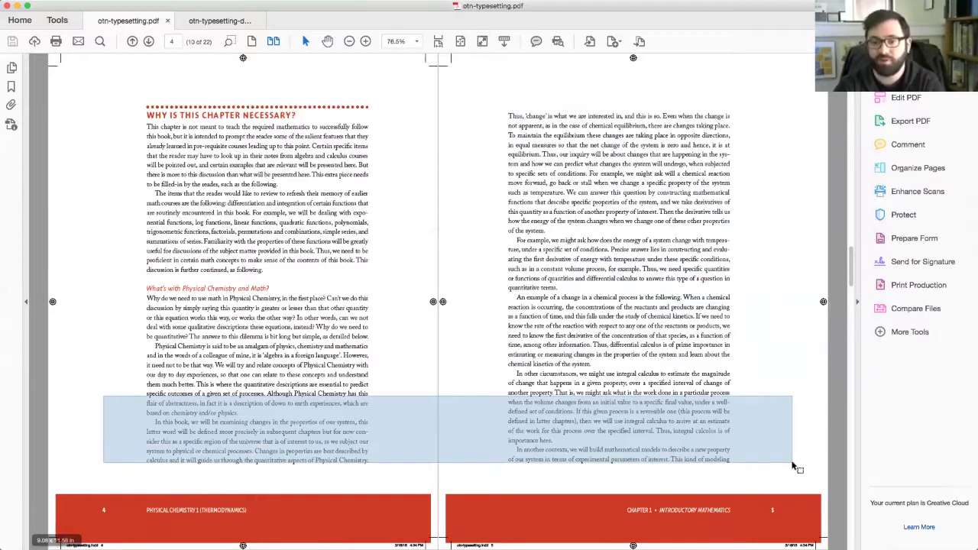
{"action": "left_click_drag", "start_coordinate": [792, 466], "coordinate": [793, 468]}
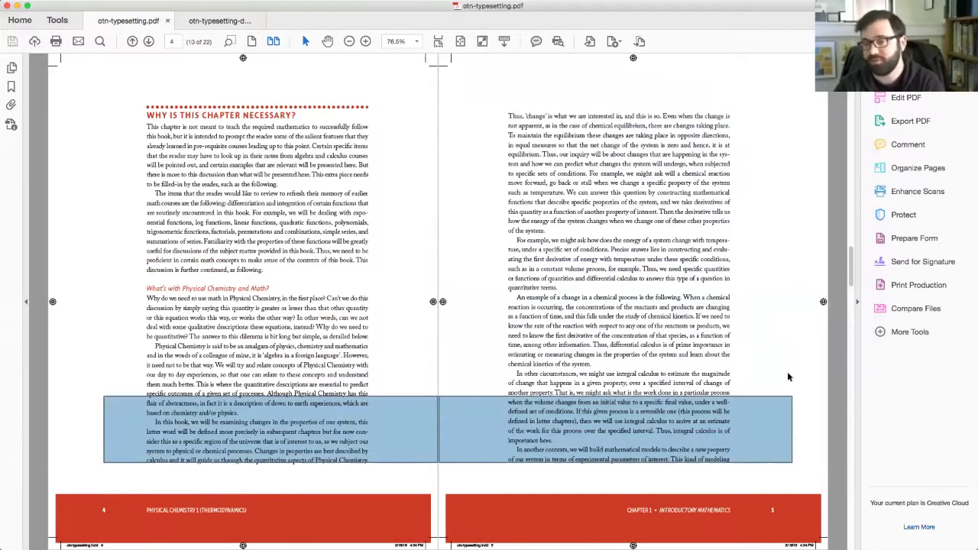
Advance to pages 6–7, mark the Mathematical Functions area, then scroll on to pages 12–13
{"action": "key", "text": "Right"}
{"action": "left_click_drag", "start_coordinate": [781, 306], "coordinate": [105, 464]}
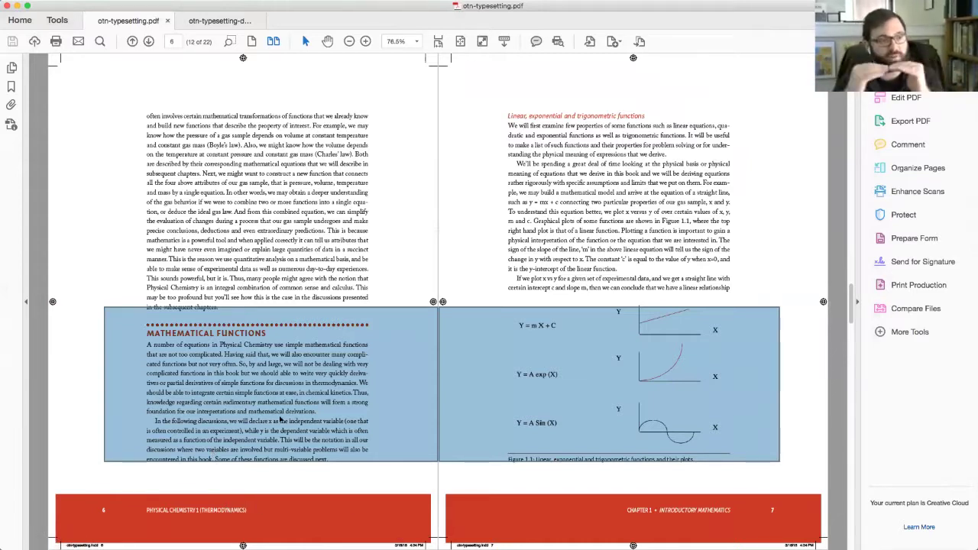
{"action": "left_click", "coordinate": [393, 246]}
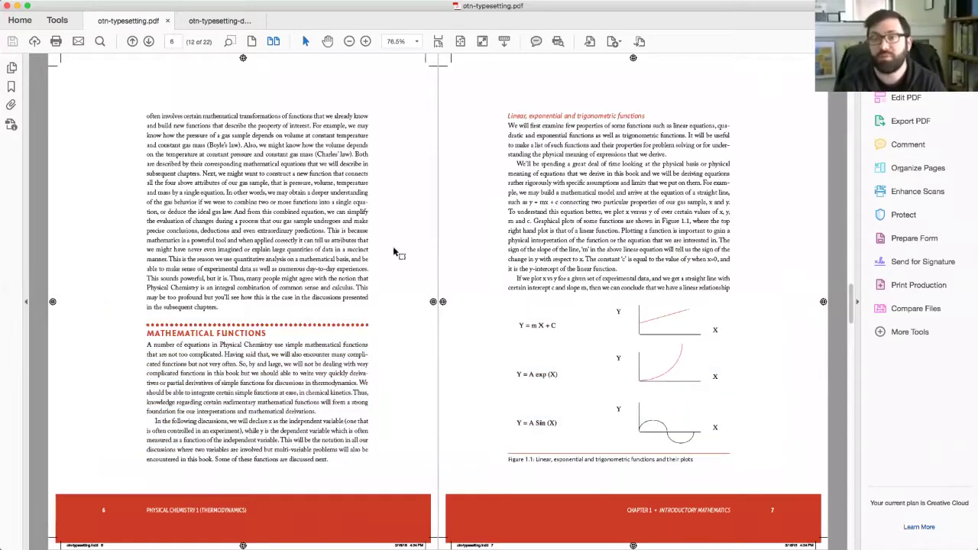
{"action": "scroll", "coordinate": [393, 246], "scroll_direction": "down", "scroll_amount": 6}
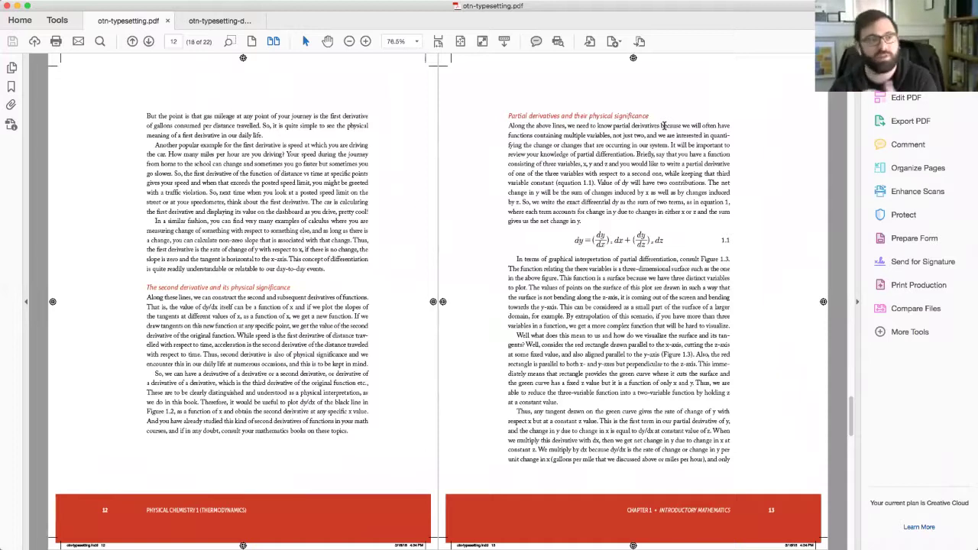
{"action": "key", "text": "super+Tab"}
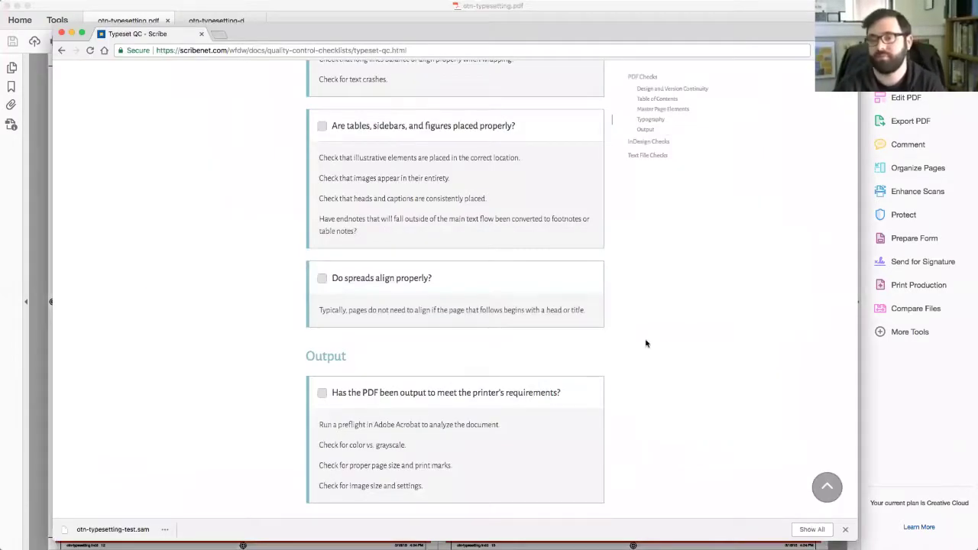
Scroll the checklist past Output to the InDesign Checks, then return to the PDF's pages 12–13
{"action": "scroll", "coordinate": [646, 344], "scroll_direction": "down", "scroll_amount": 4}
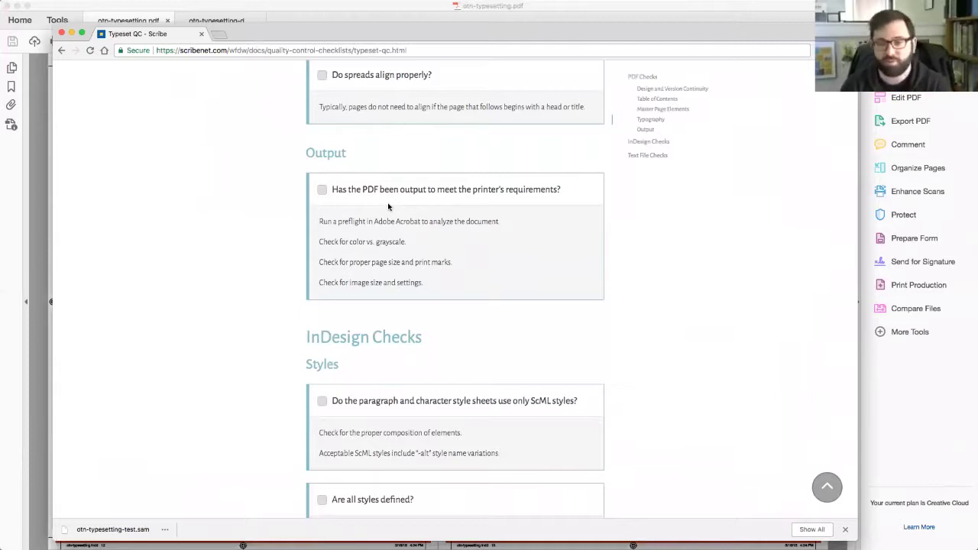
{"action": "key", "text": "super+Tab"}
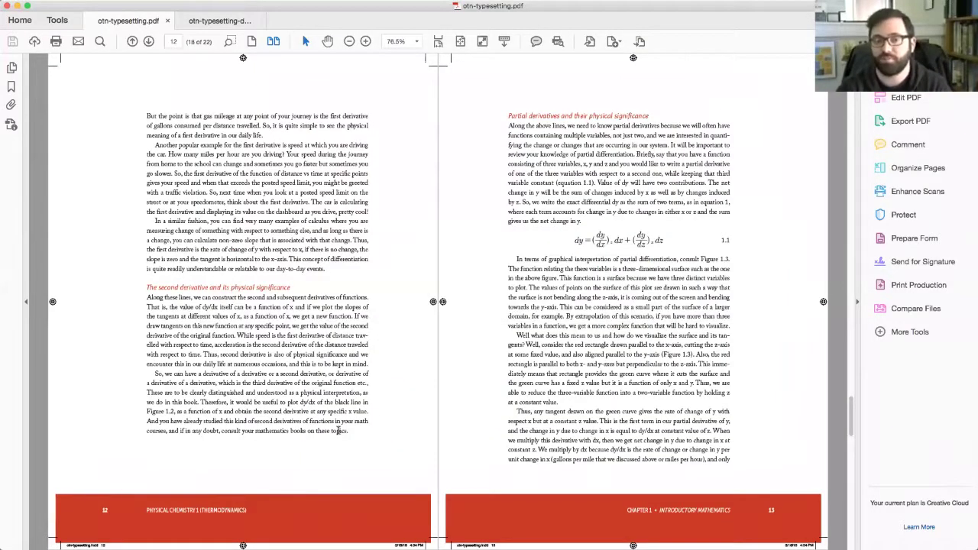
Scroll back to the pages 10–11 spread and marquee-select the entire left page
{"action": "scroll", "coordinate": [198, 139], "scroll_direction": "up", "scroll_amount": 2}
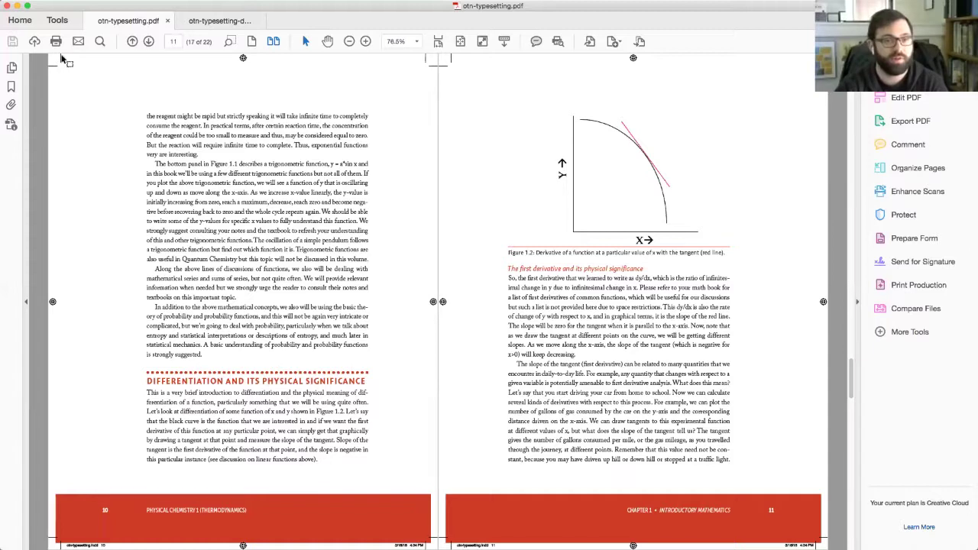
{"action": "left_click_drag", "start_coordinate": [61, 64], "coordinate": [425, 540]}
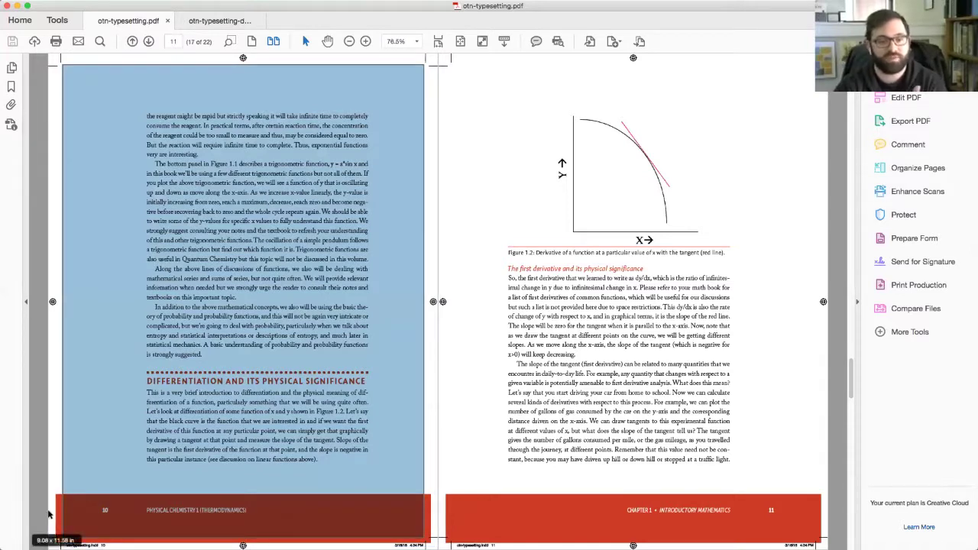